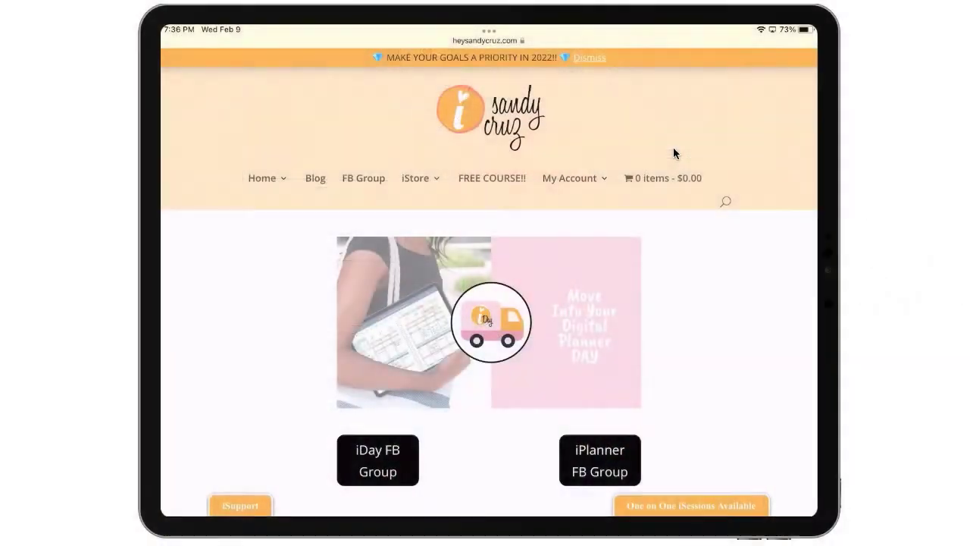
Scroll the heysandycruz.com replay page down to the GN and PDF Download buttons
{"action": "scroll", "coordinate": [674, 153], "scroll_direction": "down", "scroll_amount": 3}
{"action": "scroll", "coordinate": [675, 154], "scroll_direction": "down", "scroll_amount": 4}
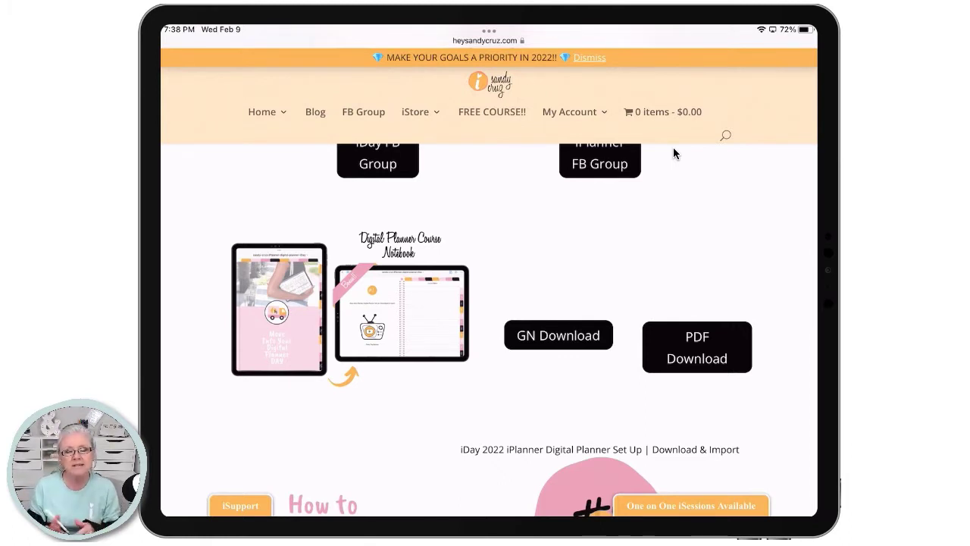
{"action": "scroll", "coordinate": [673, 149], "scroll_direction": "down", "scroll_amount": 5}
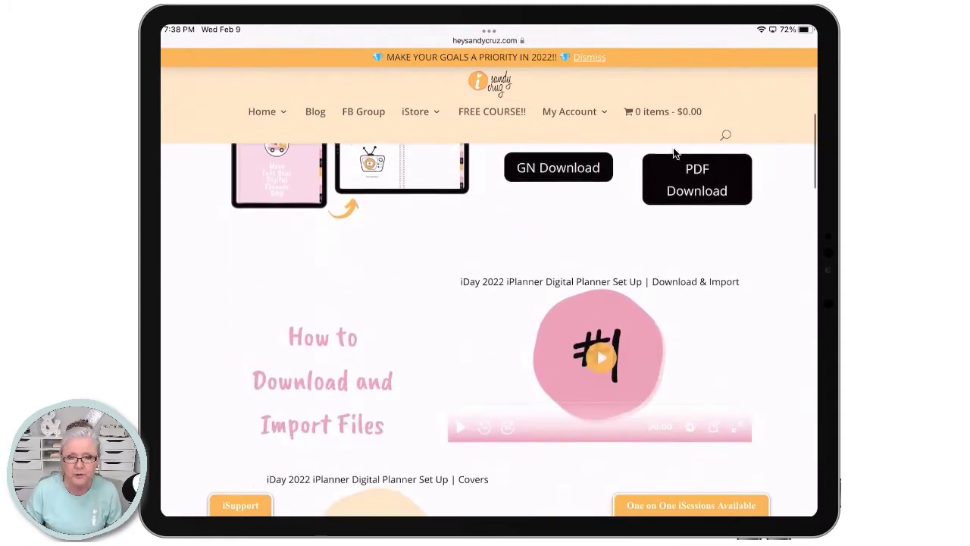
{"action": "scroll", "coordinate": [673, 152], "scroll_direction": "down", "scroll_amount": 4}
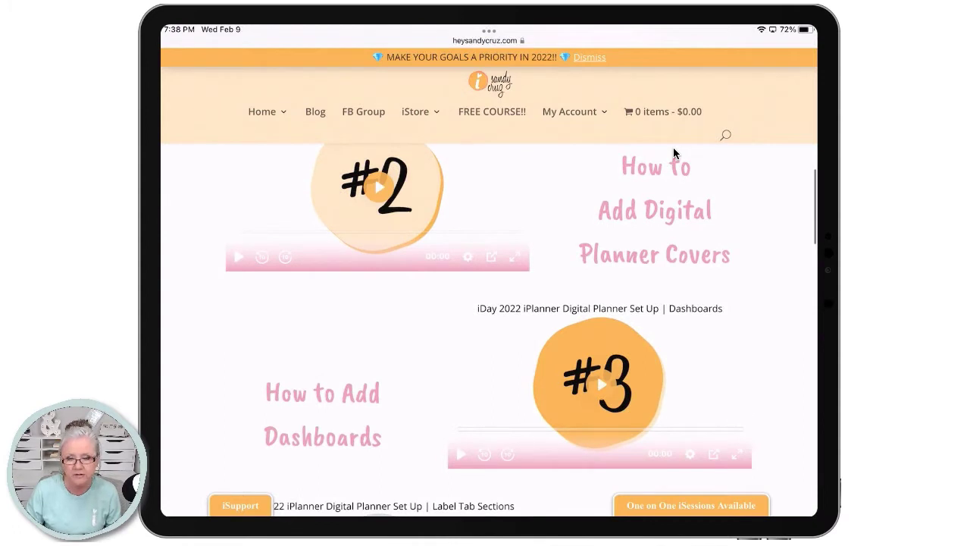
{"action": "scroll", "coordinate": [673, 152], "scroll_direction": "down", "scroll_amount": 2}
{"action": "scroll", "coordinate": [673, 151], "scroll_direction": "down", "scroll_amount": 6}
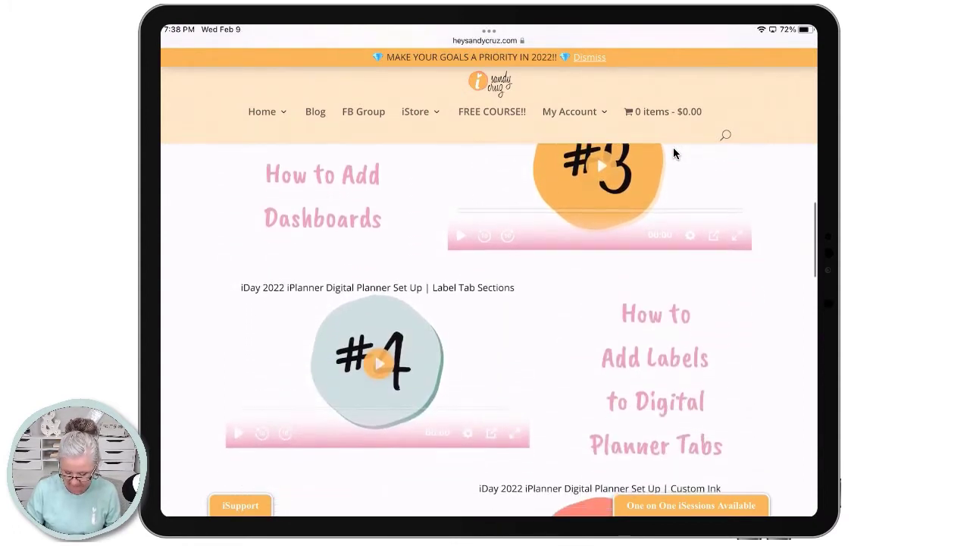
{"action": "scroll", "coordinate": [673, 152], "scroll_direction": "down", "scroll_amount": 5}
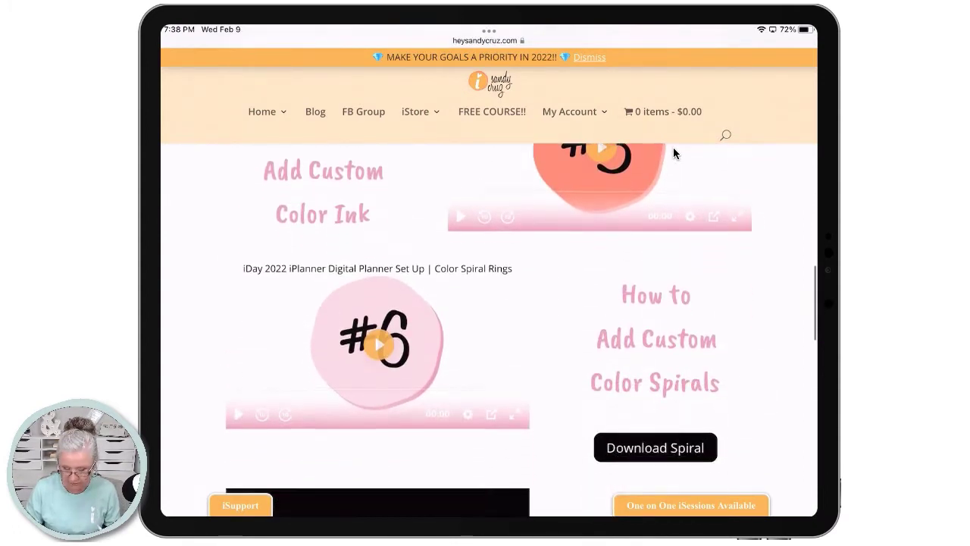
{"action": "scroll", "coordinate": [673, 152], "scroll_direction": "down", "scroll_amount": 1}
{"action": "scroll", "coordinate": [673, 152], "scroll_direction": "up", "scroll_amount": 3}
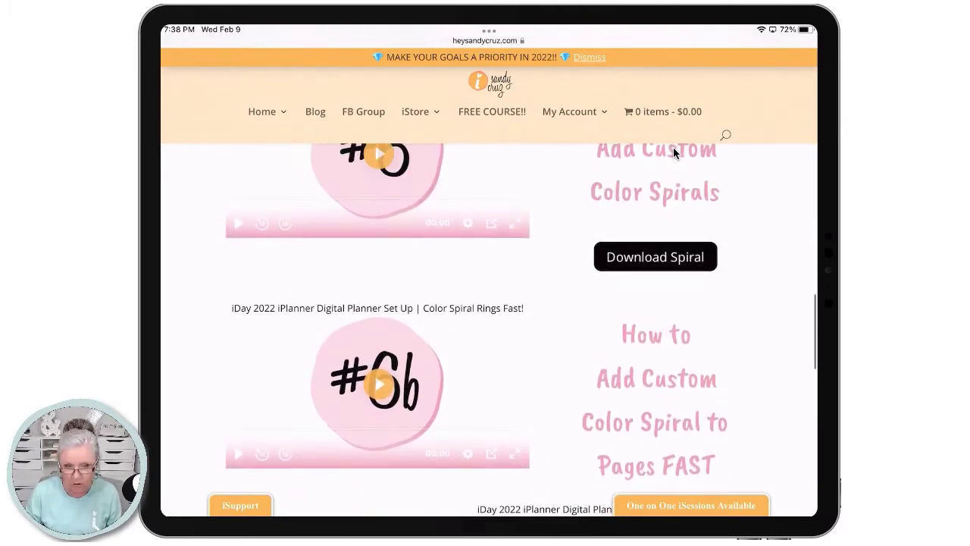
{"action": "scroll", "coordinate": [673, 151], "scroll_direction": "down", "scroll_amount": 1}
{"action": "scroll", "coordinate": [673, 151], "scroll_direction": "up", "scroll_amount": 3}
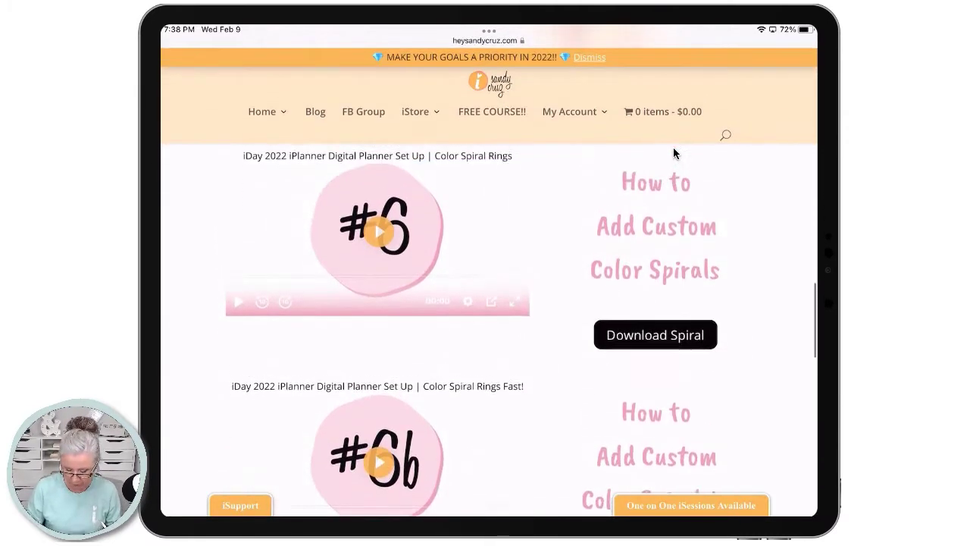
{"action": "scroll", "coordinate": [673, 152], "scroll_direction": "down", "scroll_amount": 1}
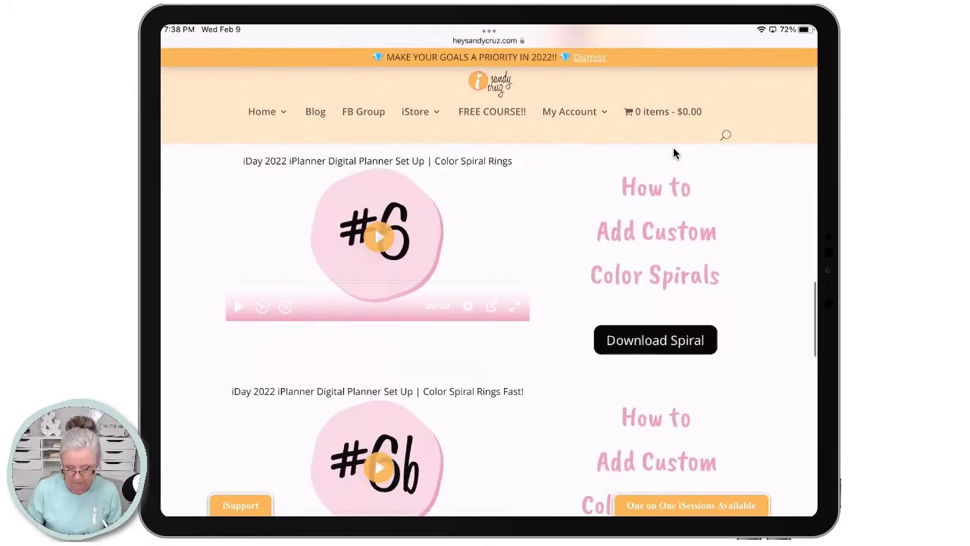
{"action": "scroll", "coordinate": [673, 152], "scroll_direction": "up", "scroll_amount": 1}
{"action": "scroll", "coordinate": [673, 152], "scroll_direction": "down", "scroll_amount": 2}
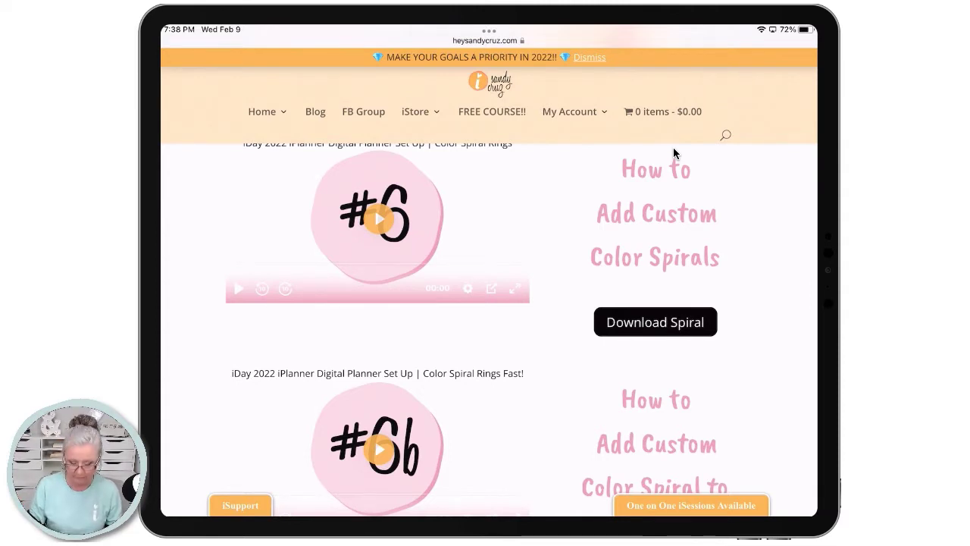
{"action": "scroll", "coordinate": [674, 152], "scroll_direction": "down", "scroll_amount": 1}
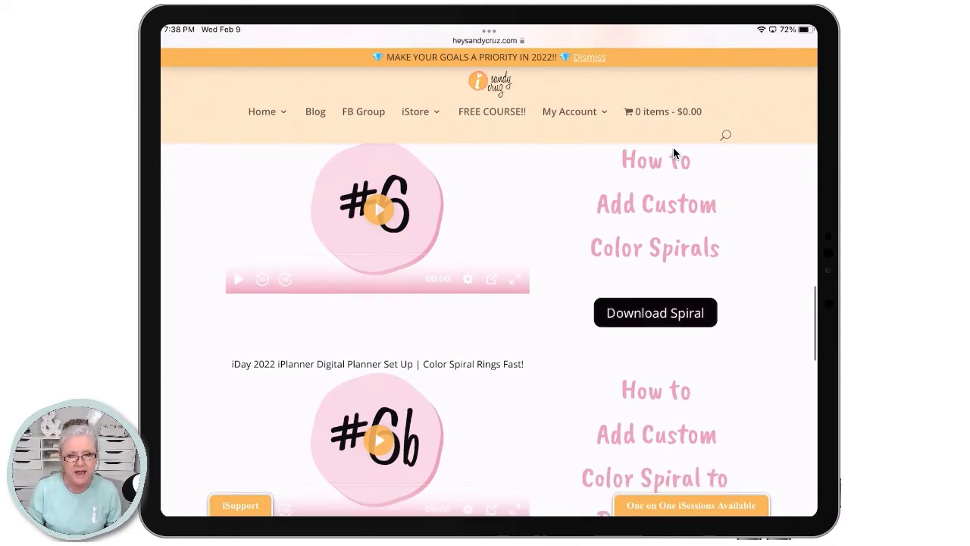
{"action": "scroll", "coordinate": [673, 153], "scroll_direction": "down", "scroll_amount": 3}
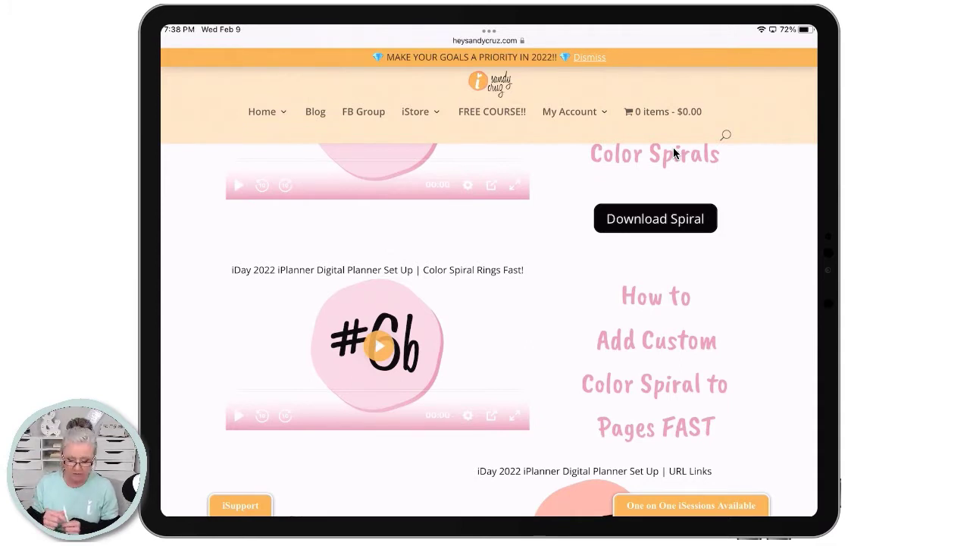
{"action": "scroll", "coordinate": [673, 153], "scroll_direction": "up", "scroll_amount": 5}
{"action": "scroll", "coordinate": [673, 153], "scroll_direction": "down", "scroll_amount": 4}
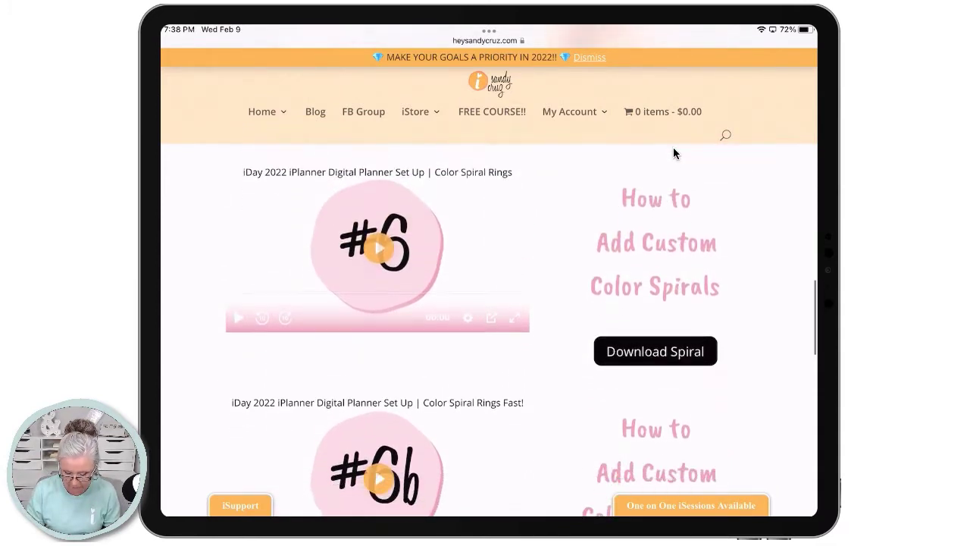
{"action": "scroll", "coordinate": [674, 153], "scroll_direction": "up", "scroll_amount": 3}
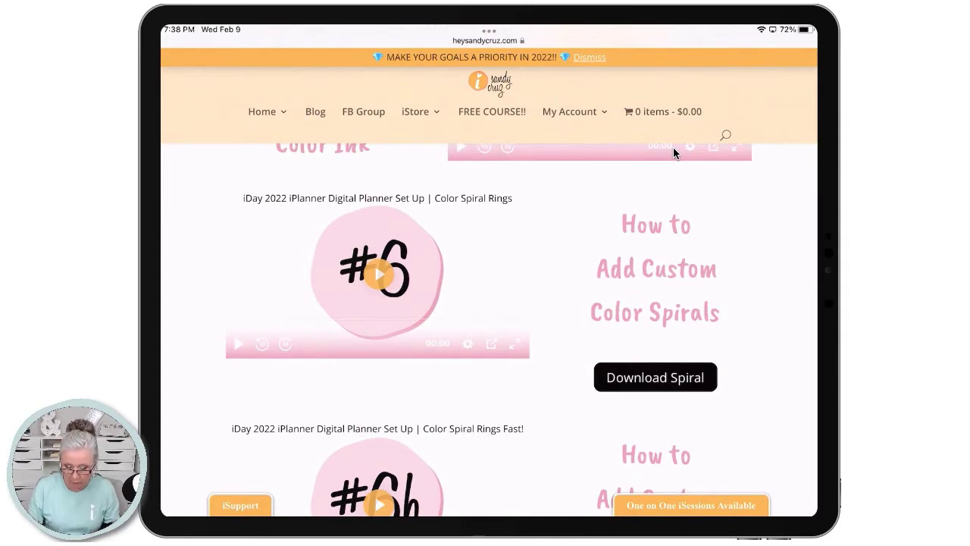
{"action": "scroll", "coordinate": [673, 153], "scroll_direction": "up", "scroll_amount": 4}
{"action": "scroll", "coordinate": [673, 153], "scroll_direction": "up", "scroll_amount": 8}
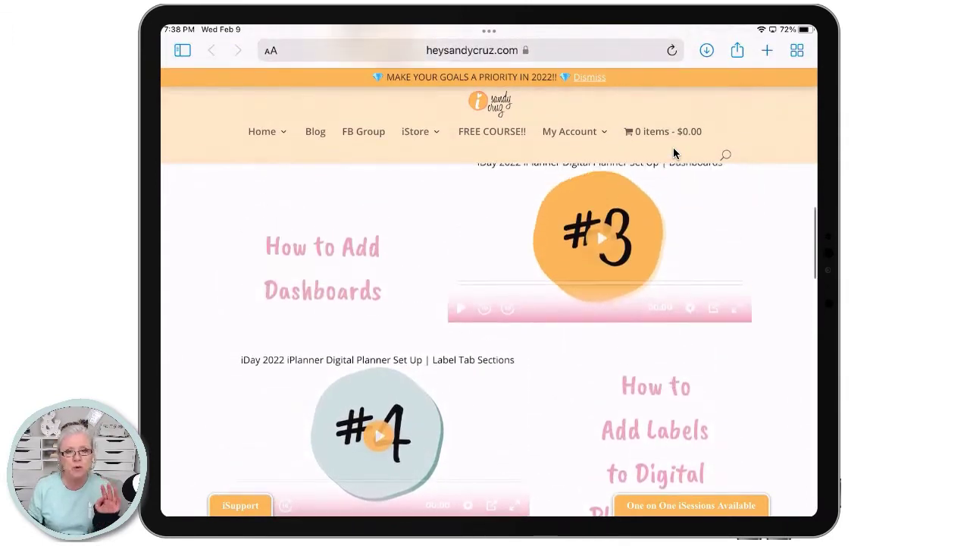
{"action": "scroll", "coordinate": [674, 150], "scroll_direction": "up", "scroll_amount": 5}
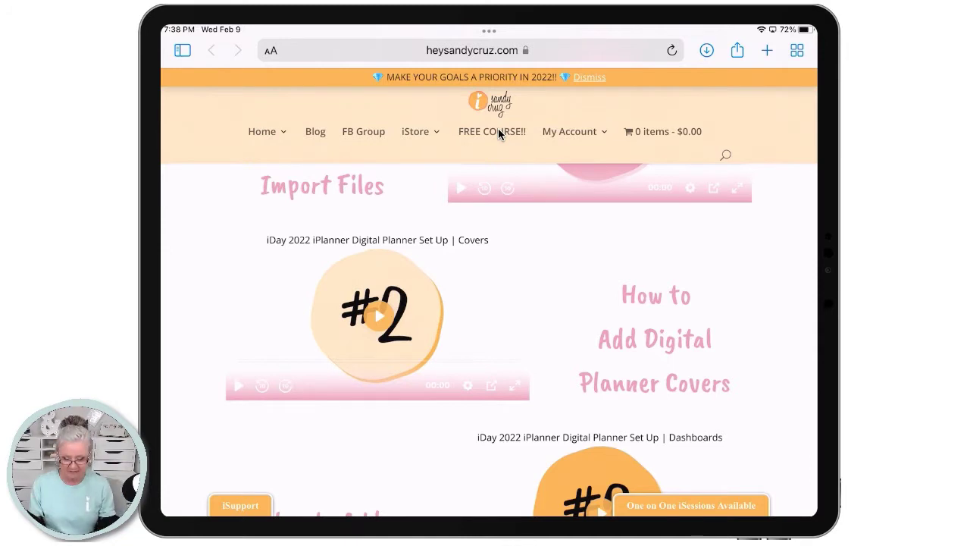
{"action": "scroll", "coordinate": [498, 130], "scroll_direction": "up", "scroll_amount": 10}
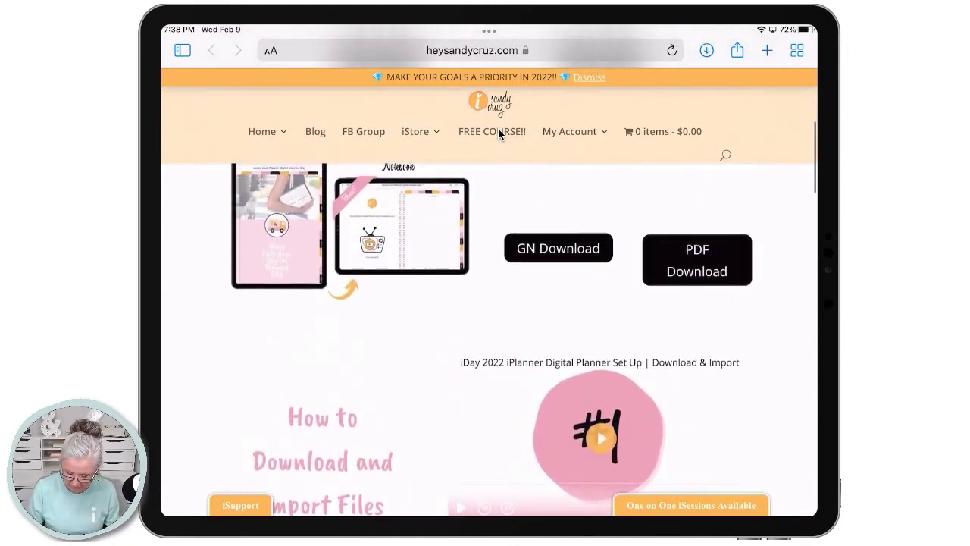
{"action": "scroll", "coordinate": [498, 130], "scroll_direction": "up", "scroll_amount": 5}
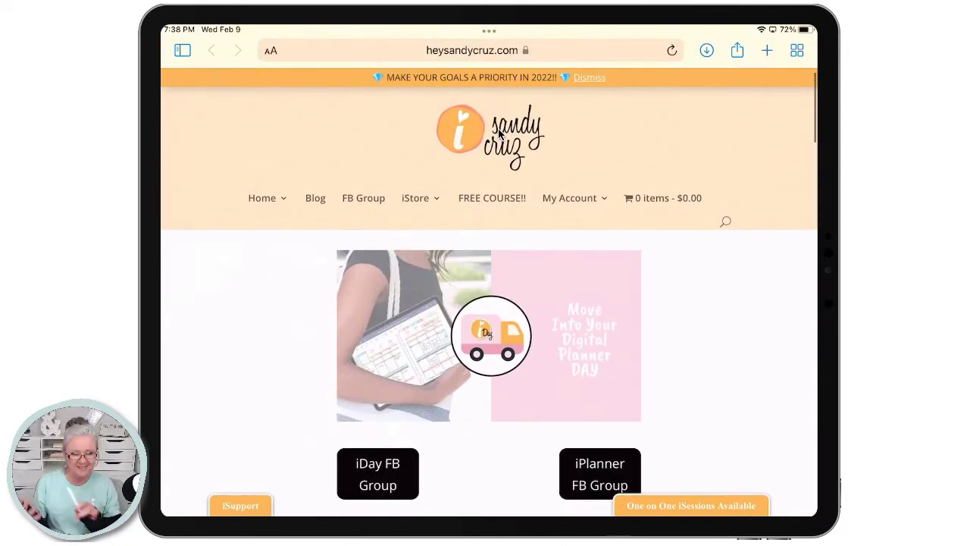
{"action": "scroll", "coordinate": [498, 131], "scroll_direction": "down", "scroll_amount": 5}
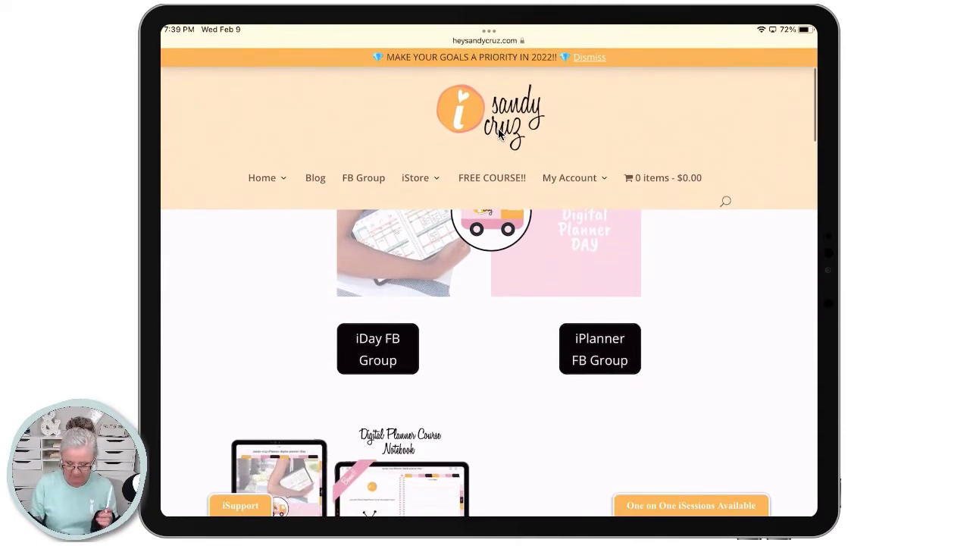
{"action": "scroll", "coordinate": [498, 132], "scroll_direction": "down", "scroll_amount": 2}
{"action": "scroll", "coordinate": [498, 133], "scroll_direction": "up", "scroll_amount": 4}
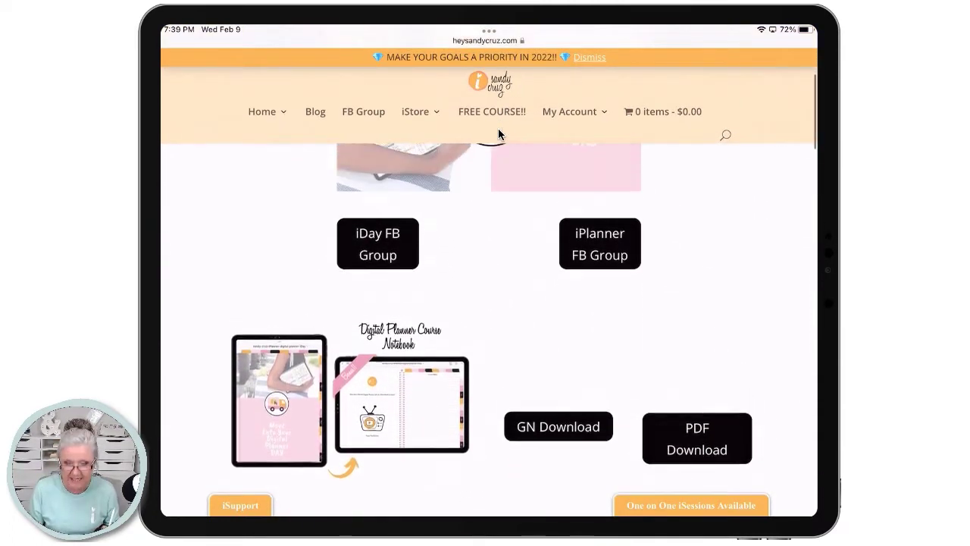
{"action": "scroll", "coordinate": [498, 130], "scroll_direction": "up", "scroll_amount": 1}
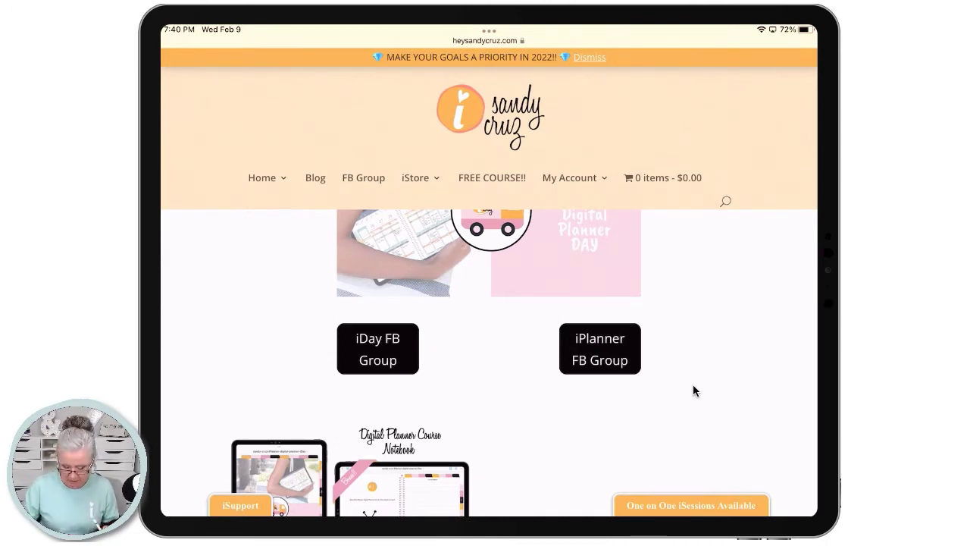
Scroll further down the replay page to reach the GN Download button
{"action": "scroll", "coordinate": [693, 385], "scroll_direction": "down", "scroll_amount": 4}
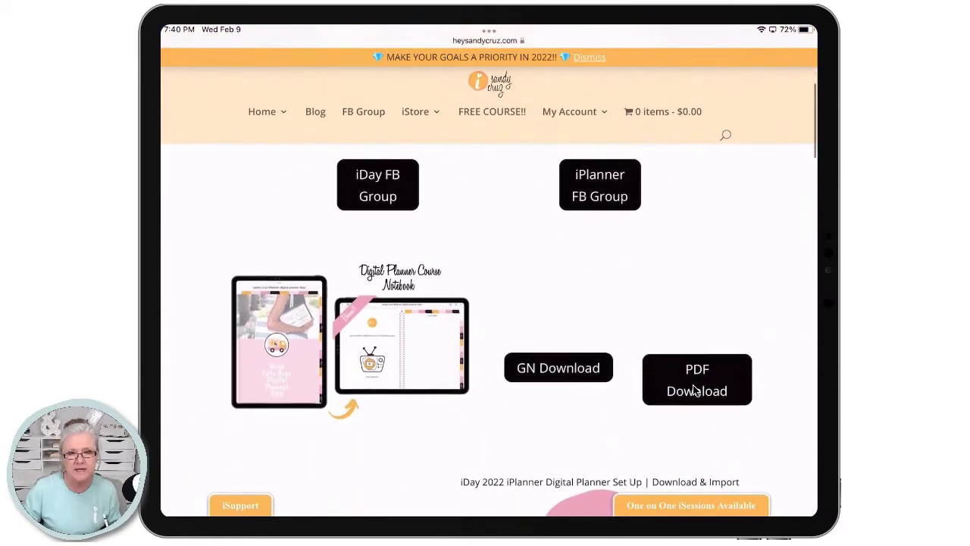
{"action": "scroll", "coordinate": [694, 389], "scroll_direction": "down", "scroll_amount": 2}
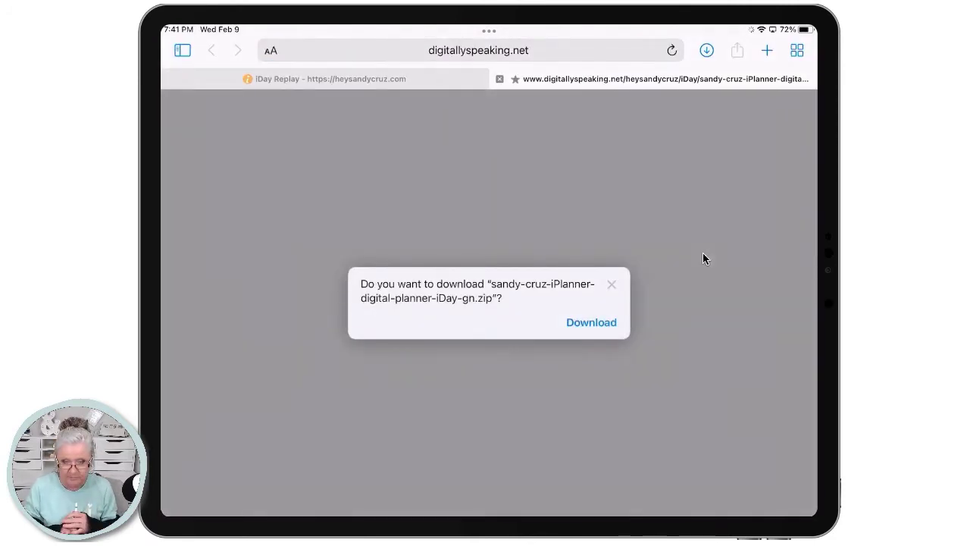
Download sandy-cruz-iPlanner-digital-planner-iDay-gn.zip and show Safari's list of recent downloads
{"action": "left_click", "coordinate": [601, 327]}
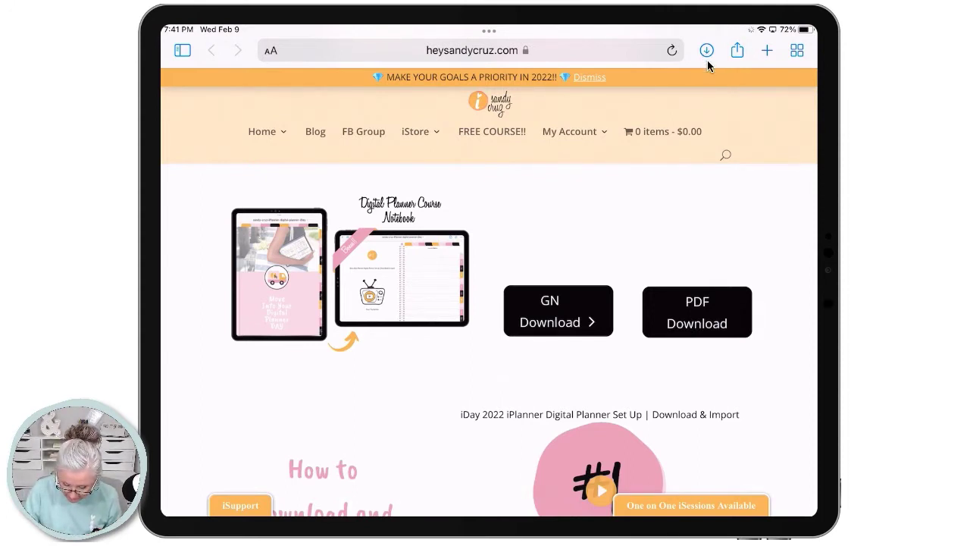
{"action": "left_click", "coordinate": [707, 51]}
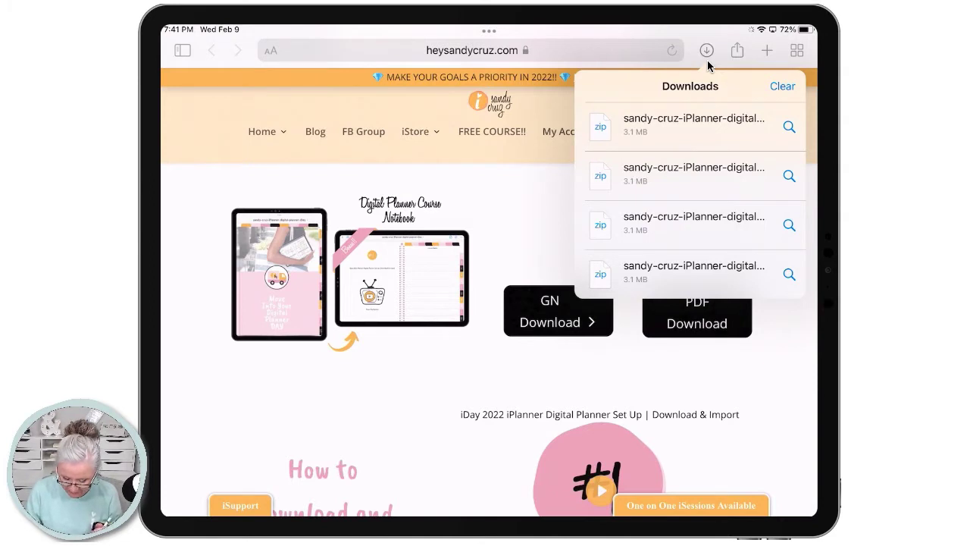
Open the newest iDay GN download in Files and preview its planner notebook file
{"action": "left_click", "coordinate": [789, 127]}
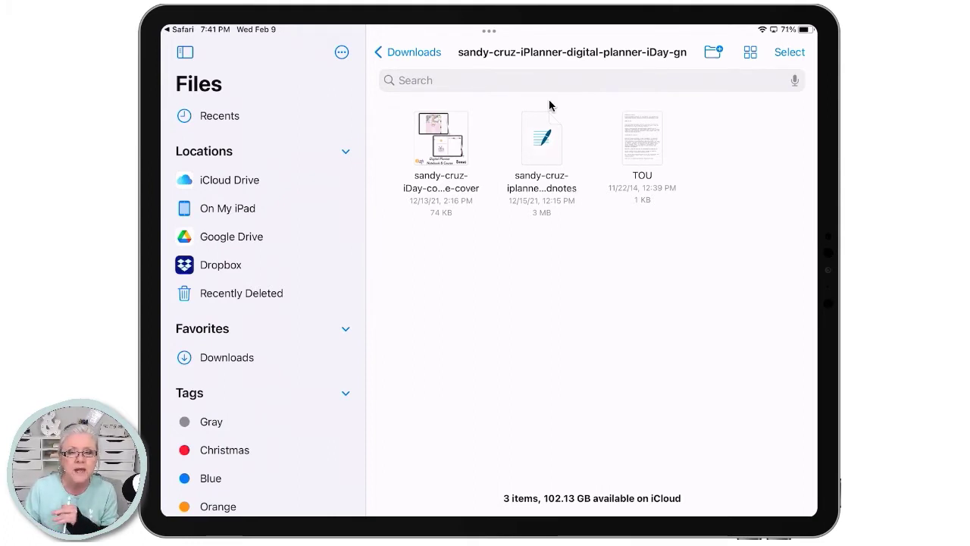
{"action": "left_click", "coordinate": [547, 221]}
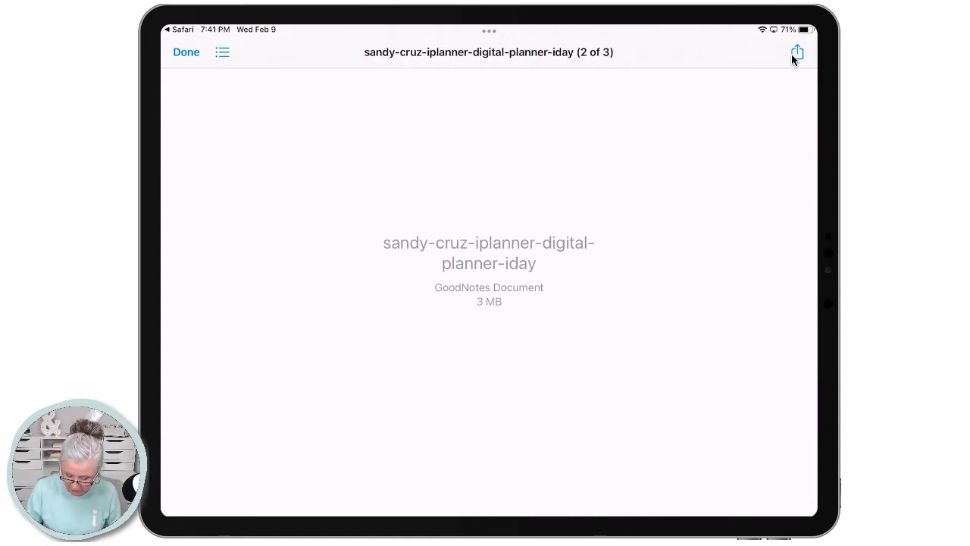
Share the iDay planner file to GoodNotes and import it as a new document
{"action": "left_click", "coordinate": [796, 55]}
{"action": "scroll", "coordinate": [686, 266], "scroll_direction": "down", "scroll_amount": 5}
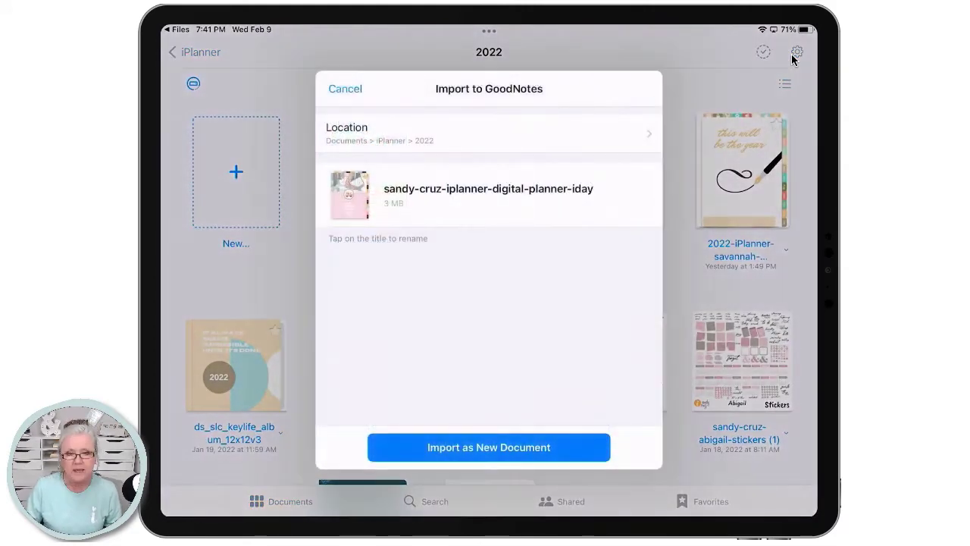
{"action": "left_click", "coordinate": [473, 448]}
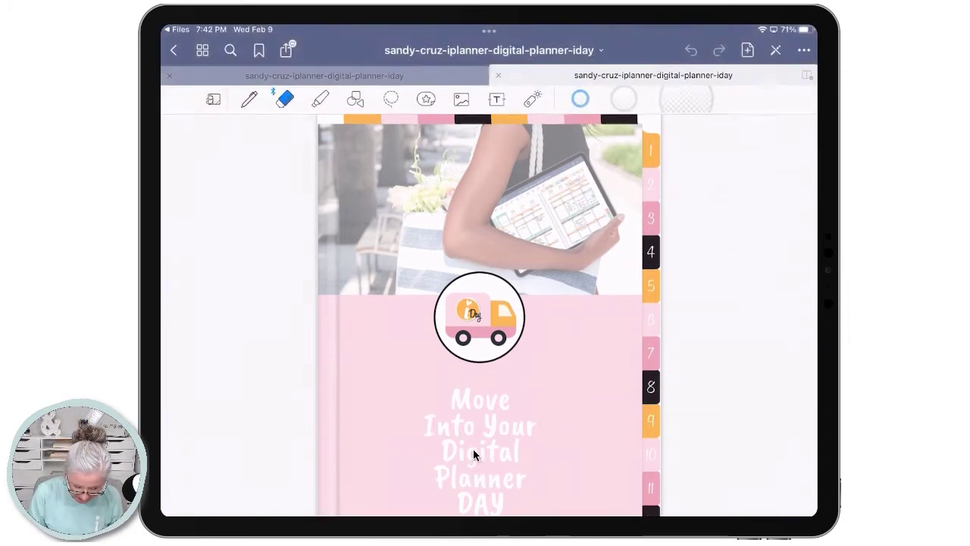
Undo an accidental selection on the cover and swipe to the table-of-contents spread
{"action": "mouse_move", "coordinate": [546, 229]}
{"action": "left_mouse_down"}
{"action": "mouse_move", "coordinate": [493, 307]}
{"action": "mouse_move", "coordinate": [530, 232]}
{"action": "left_mouse_up"}
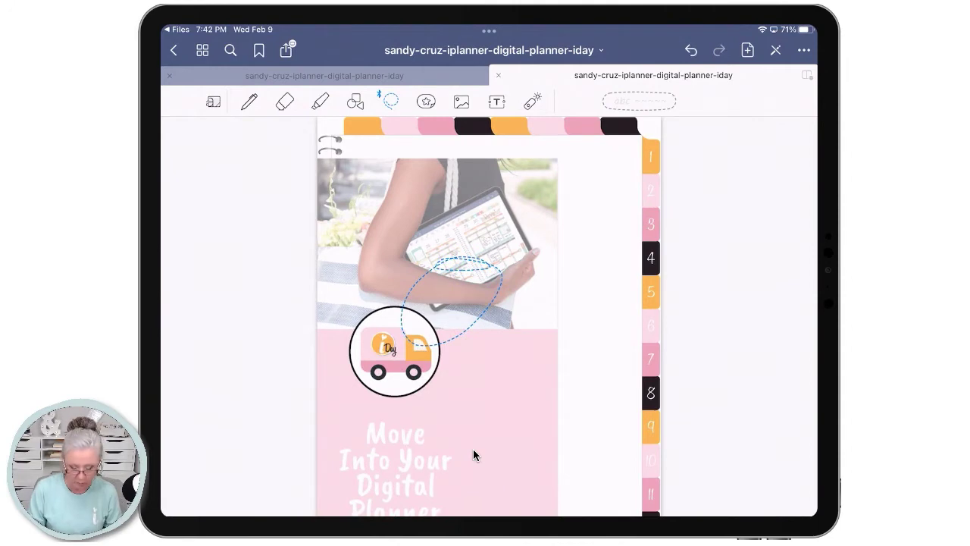
{"action": "key", "text": "ctrl+z"}
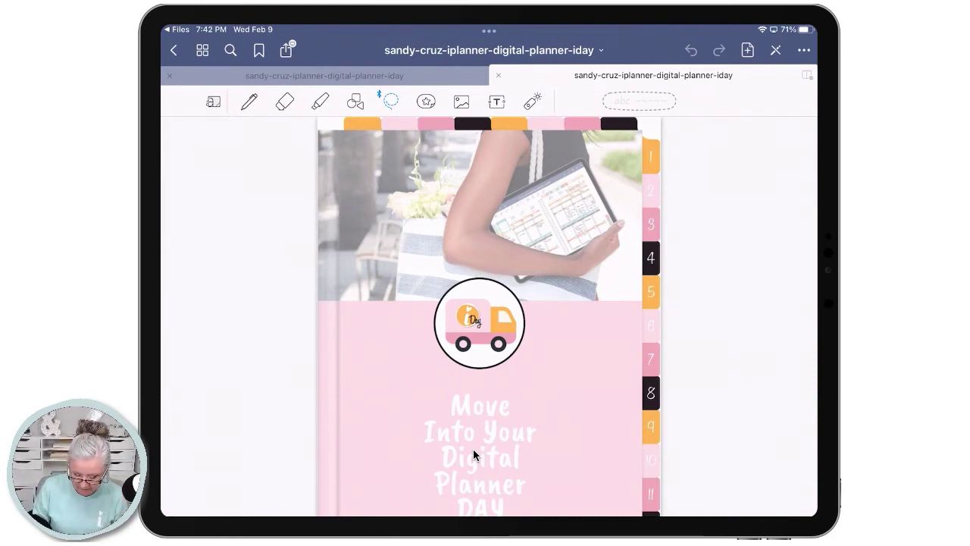
{"action": "scroll", "coordinate": [473, 449], "scroll_direction": "right", "scroll_amount": 3}
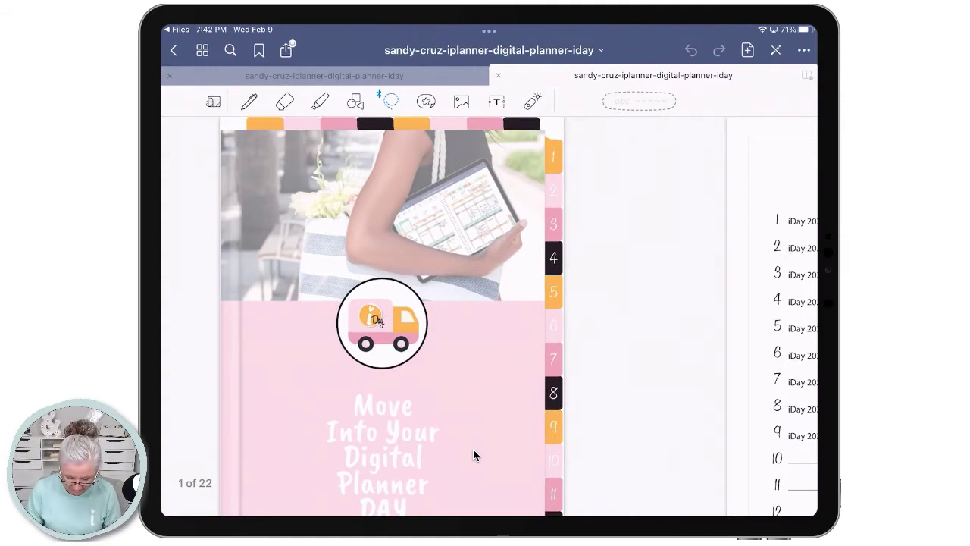
{"action": "scroll", "coordinate": [473, 455], "scroll_direction": "right", "scroll_amount": 3}
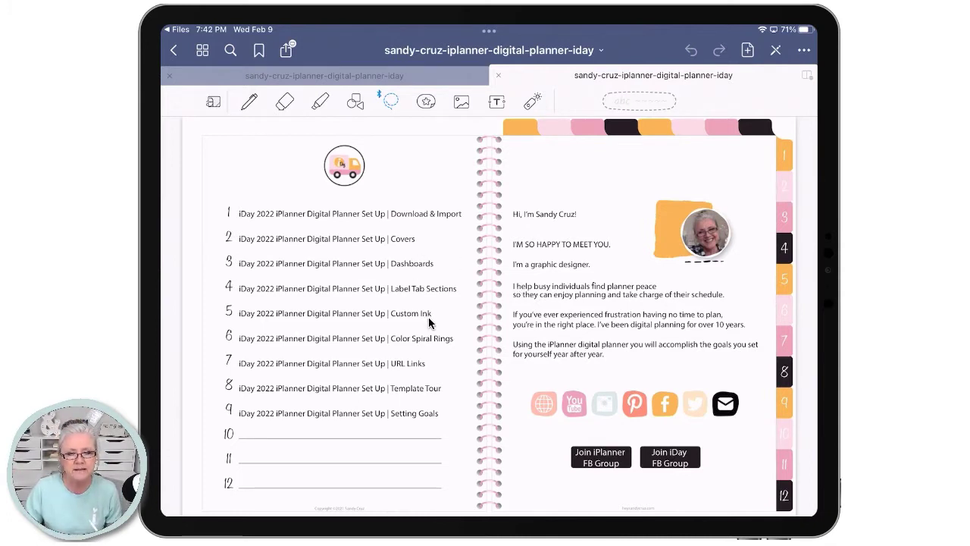
Exit editing mode and open lesson #1, Download & Import, from tab 1
{"action": "left_click", "coordinate": [775, 52]}
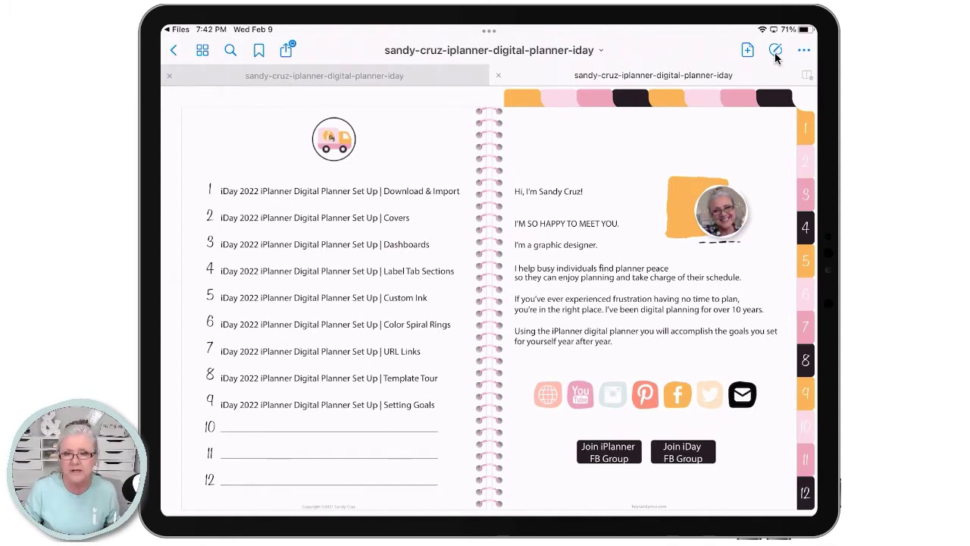
{"action": "left_click", "coordinate": [805, 133]}
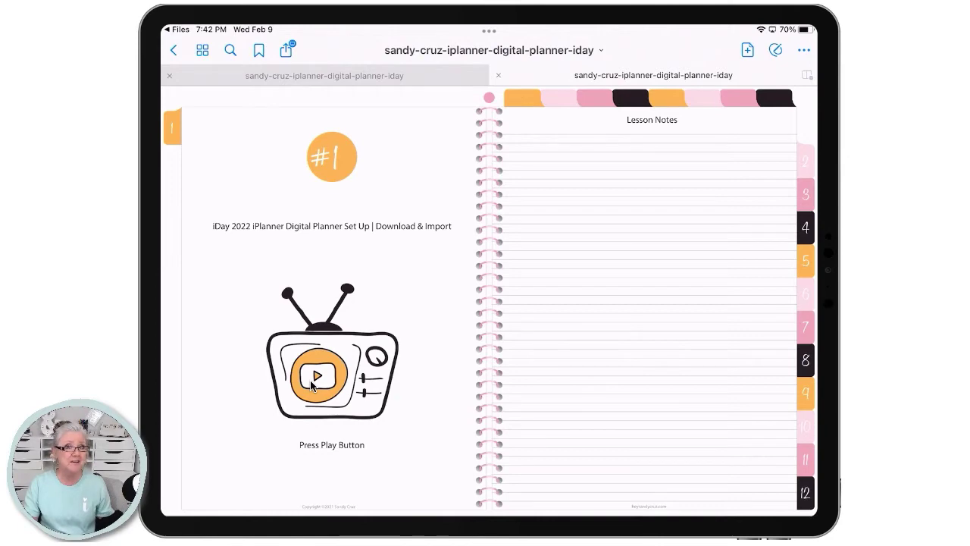
Page forward through lessons #2 to #4 and back, then open the first top tab's page
{"action": "scroll", "coordinate": [513, 369], "scroll_direction": "down", "scroll_amount": 3}
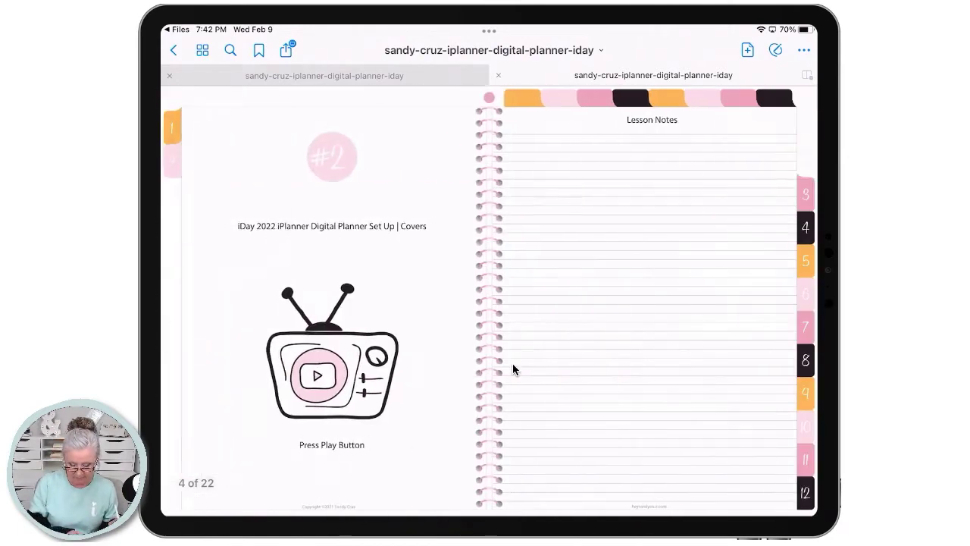
{"action": "scroll", "coordinate": [512, 369], "scroll_direction": "down", "scroll_amount": 3}
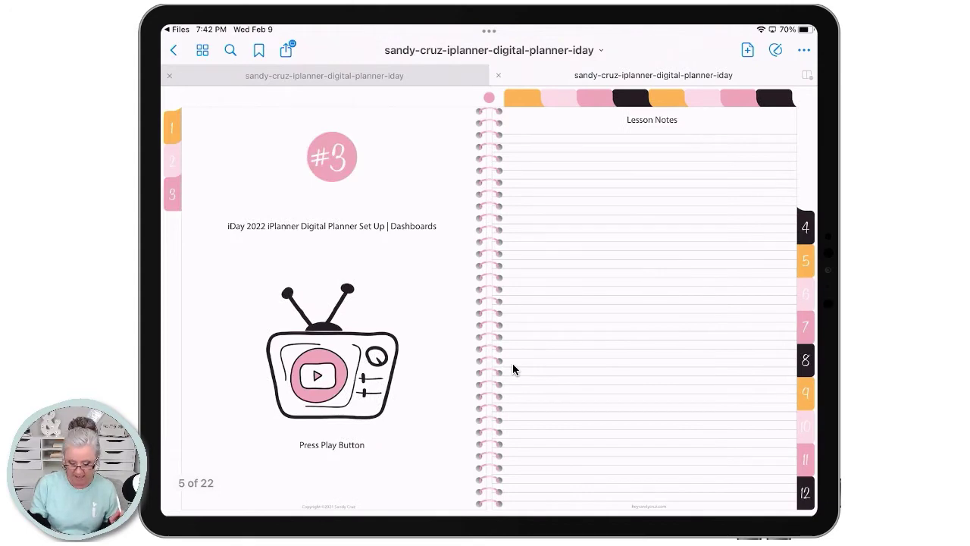
{"action": "scroll", "coordinate": [512, 369], "scroll_direction": "down", "scroll_amount": 3}
{"action": "scroll", "coordinate": [513, 369], "scroll_direction": "up", "scroll_amount": 6}
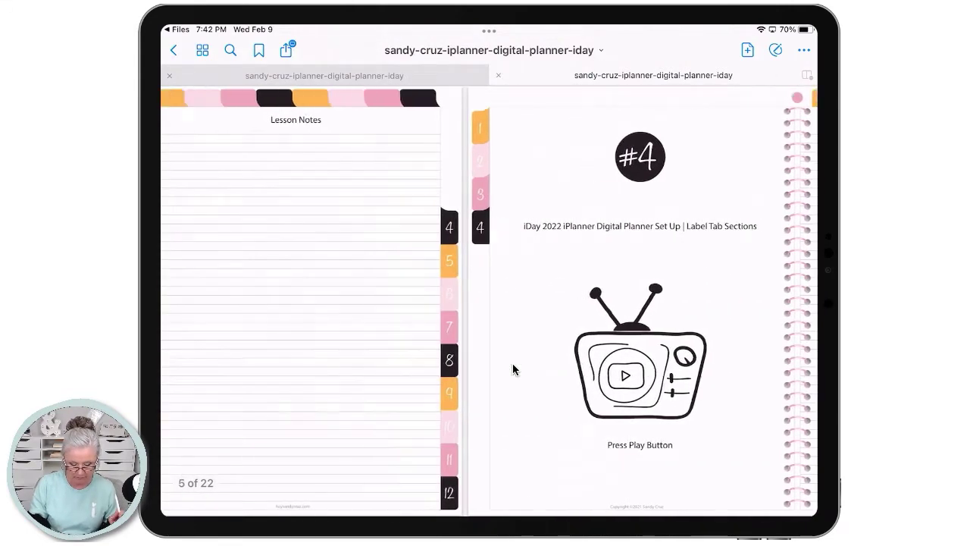
{"action": "scroll", "coordinate": [513, 369], "scroll_direction": "up", "scroll_amount": 3}
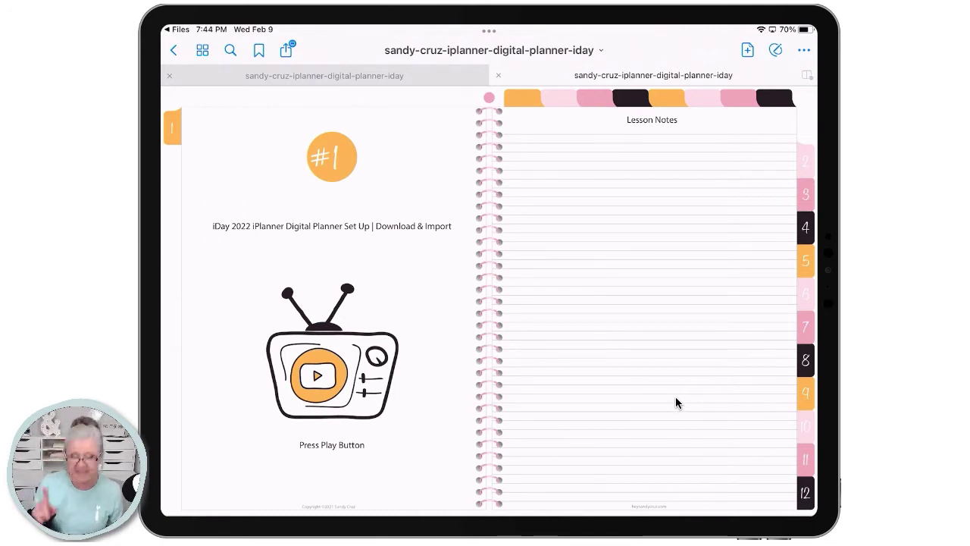
{"action": "scroll", "coordinate": [676, 396], "scroll_direction": "left", "scroll_amount": 5}
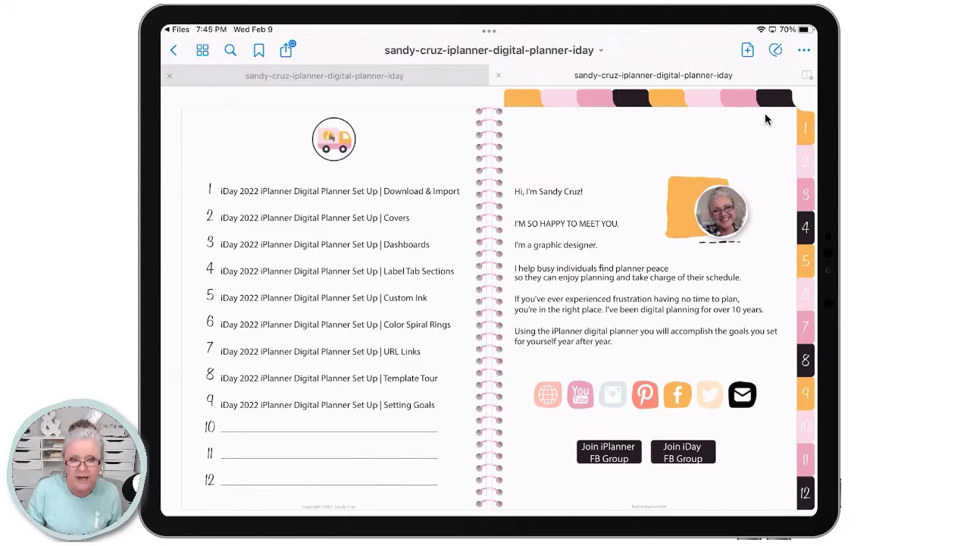
{"action": "left_click", "coordinate": [515, 94]}
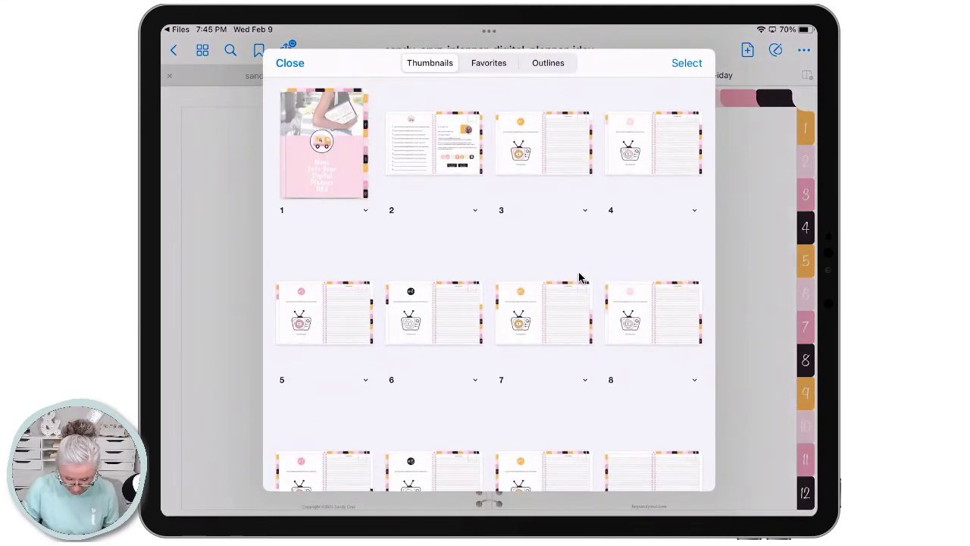
Scroll through the planner's page thumbnails and open page 14
{"action": "scroll", "coordinate": [579, 278], "scroll_direction": "down", "scroll_amount": 5}
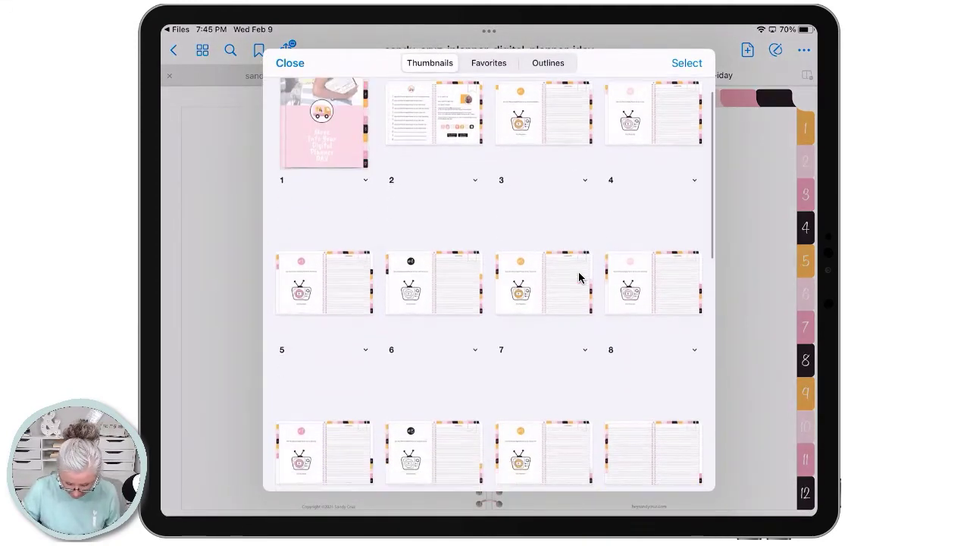
{"action": "scroll", "coordinate": [580, 277], "scroll_direction": "down", "scroll_amount": 4}
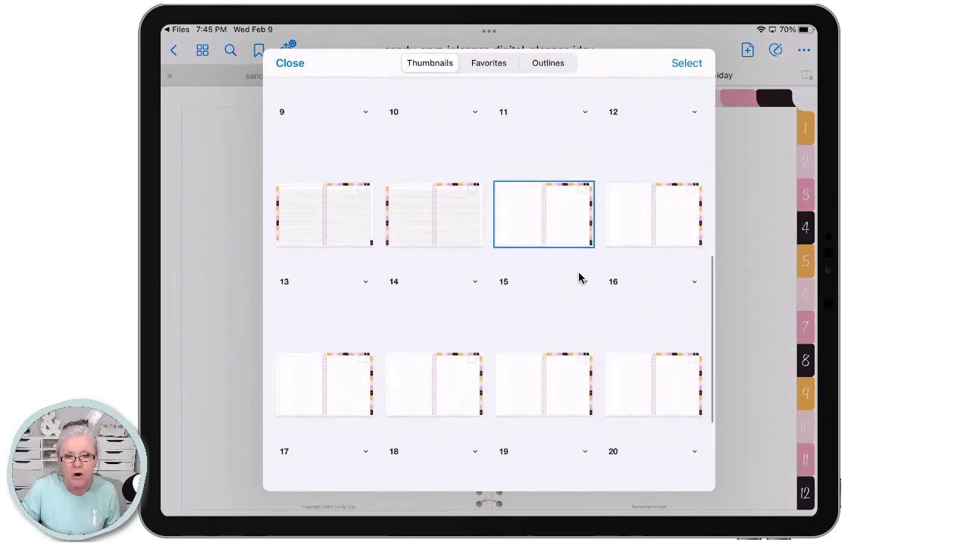
{"action": "left_click", "coordinate": [444, 190]}
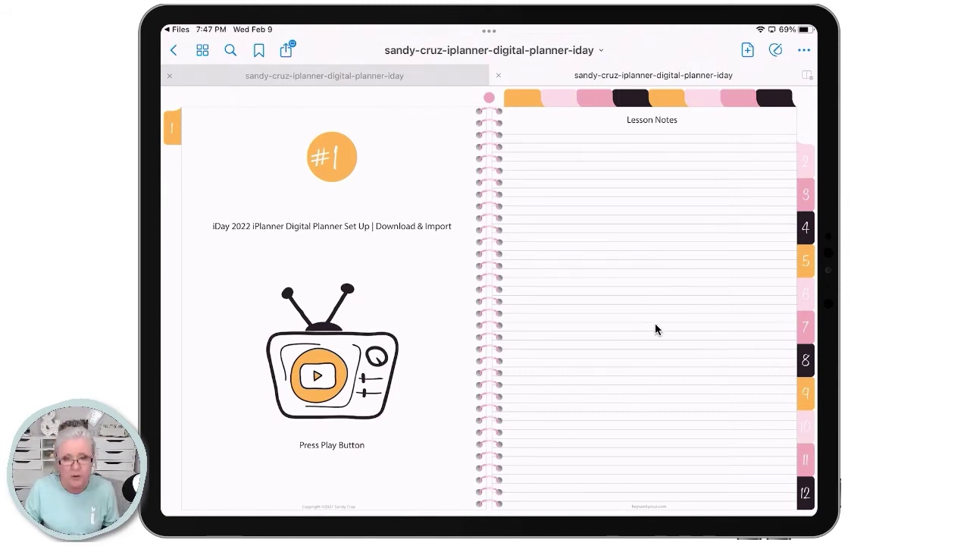
Follow lesson #1's video link to the iDay replay page and scroll it to the top
{"action": "left_click", "coordinate": [331, 382]}
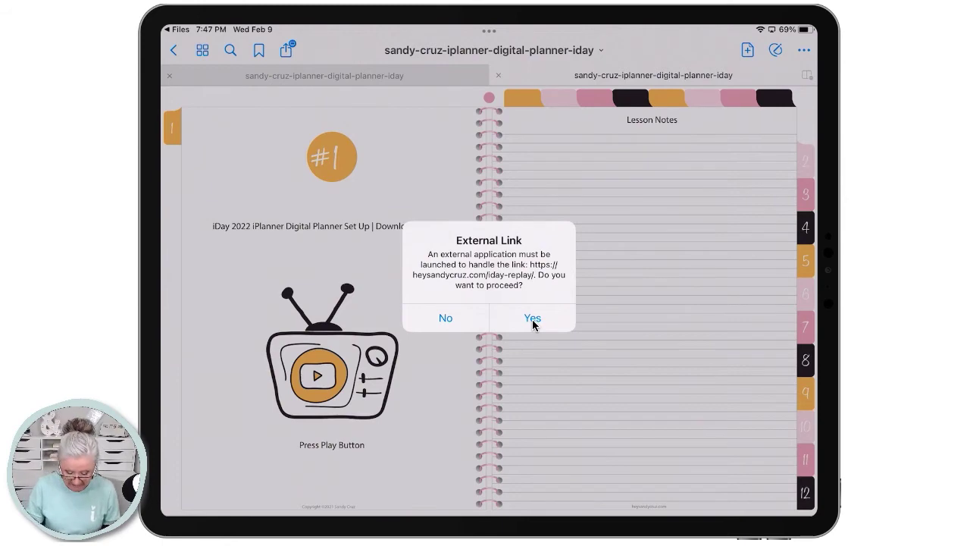
{"action": "left_click", "coordinate": [532, 319]}
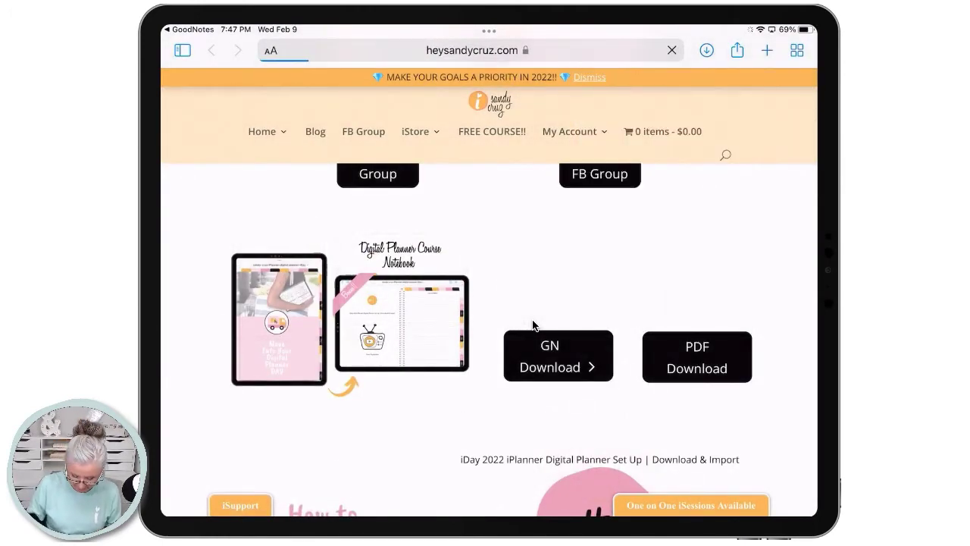
{"action": "scroll", "coordinate": [533, 326], "scroll_direction": "up", "scroll_amount": 5}
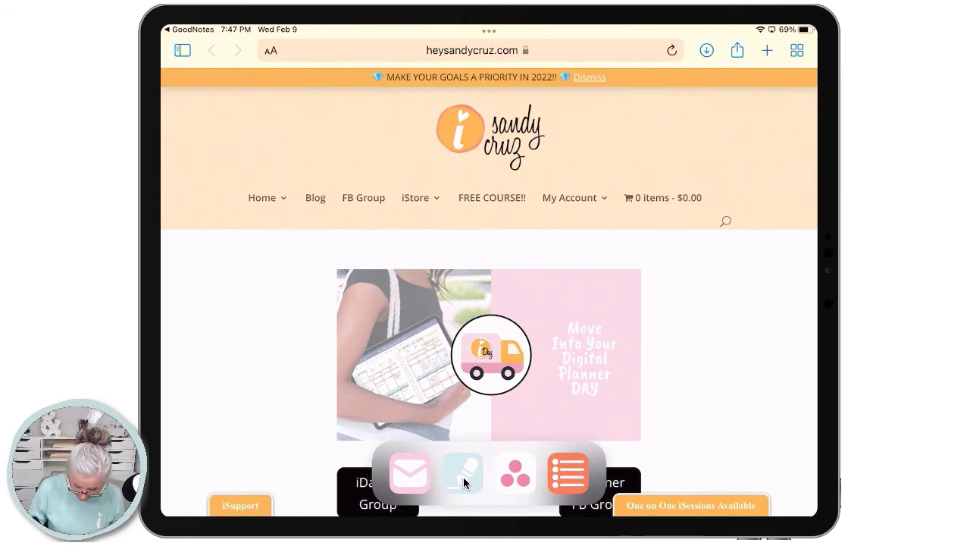
Float GoodNotes beside Safari and scroll down the iDay planner setup page
{"action": "left_click_drag", "start_coordinate": [463, 476], "coordinate": [690, 417]}
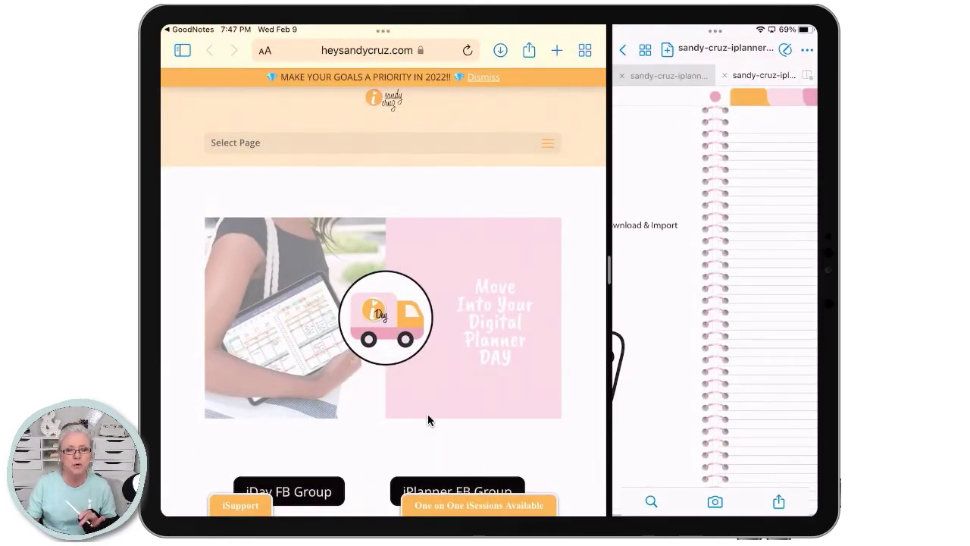
{"action": "scroll", "coordinate": [427, 419], "scroll_direction": "down", "scroll_amount": 3}
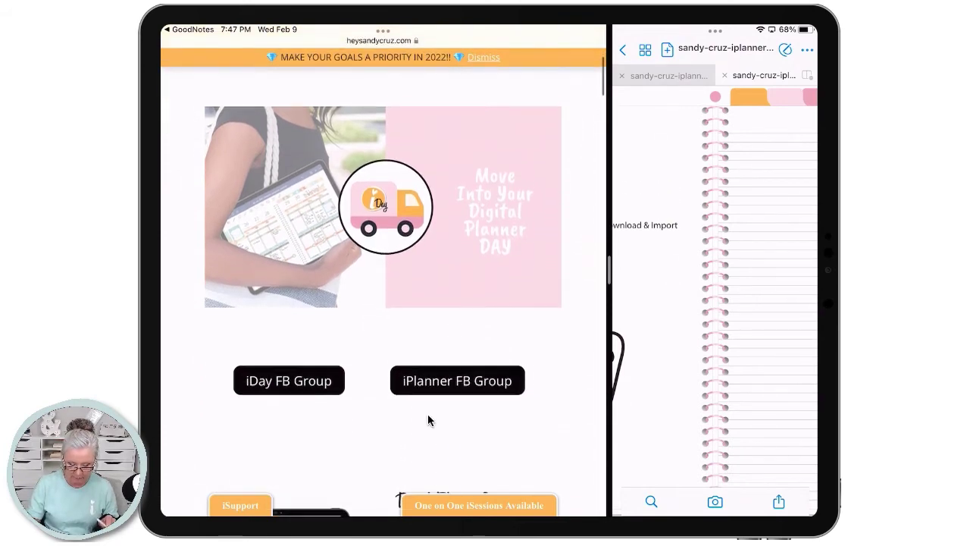
{"action": "scroll", "coordinate": [427, 419], "scroll_direction": "down", "scroll_amount": 12}
{"action": "scroll", "coordinate": [428, 419], "scroll_direction": "down", "scroll_amount": 8}
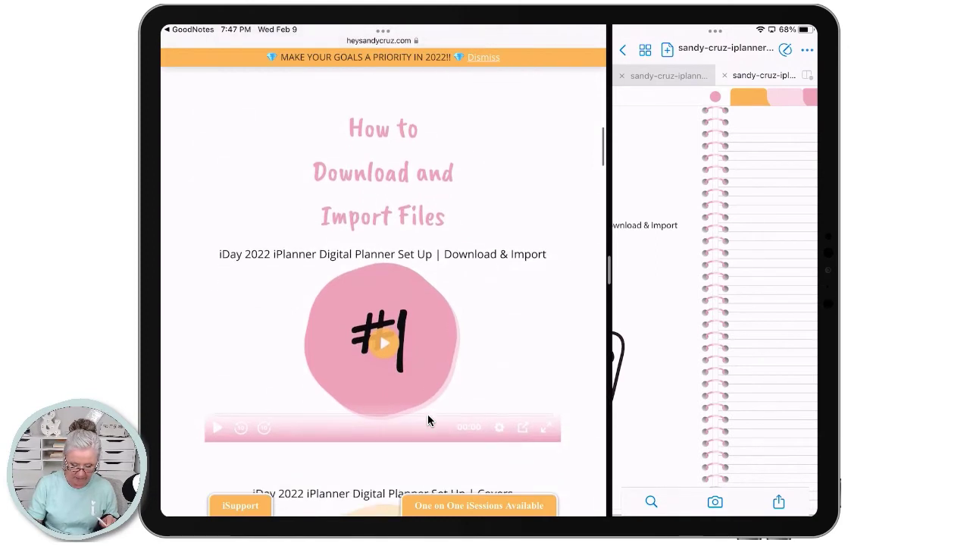
{"action": "scroll", "coordinate": [427, 419], "scroll_direction": "down", "scroll_amount": 7}
Play the #5 Custom Ink replay video and bring up its player controls
{"action": "scroll", "coordinate": [428, 419], "scroll_direction": "up", "scroll_amount": 3}
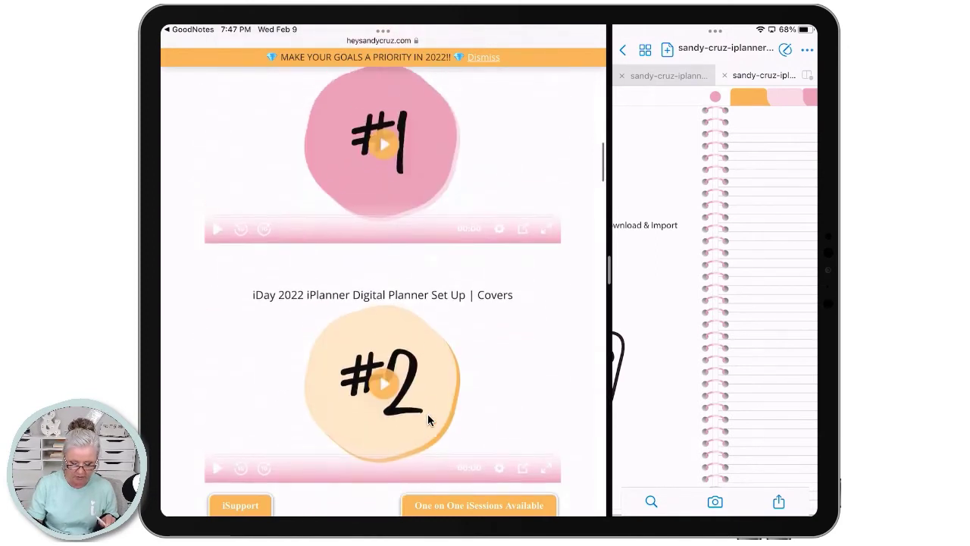
{"action": "scroll", "coordinate": [427, 419], "scroll_direction": "down", "scroll_amount": 1}
{"action": "scroll", "coordinate": [428, 419], "scroll_direction": "down", "scroll_amount": 8}
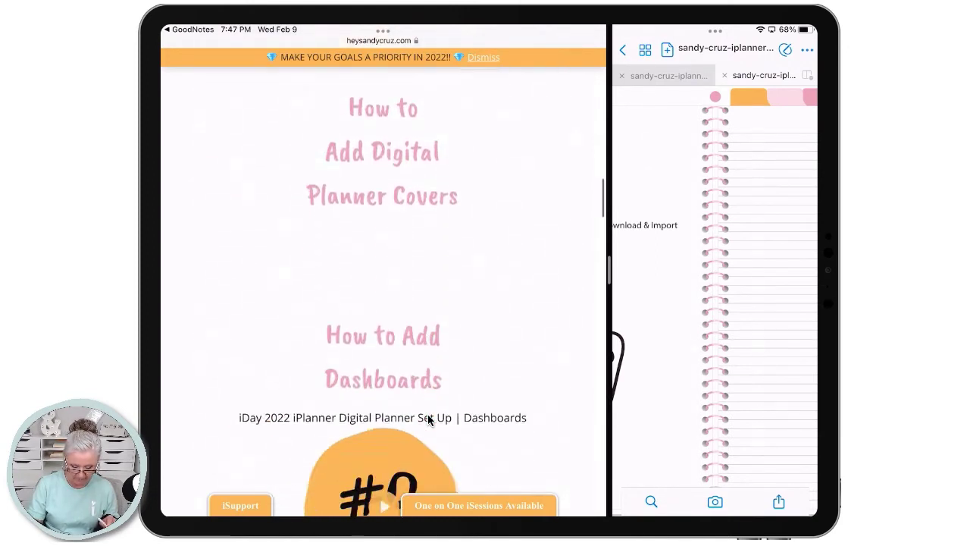
{"action": "scroll", "coordinate": [427, 419], "scroll_direction": "down", "scroll_amount": 15}
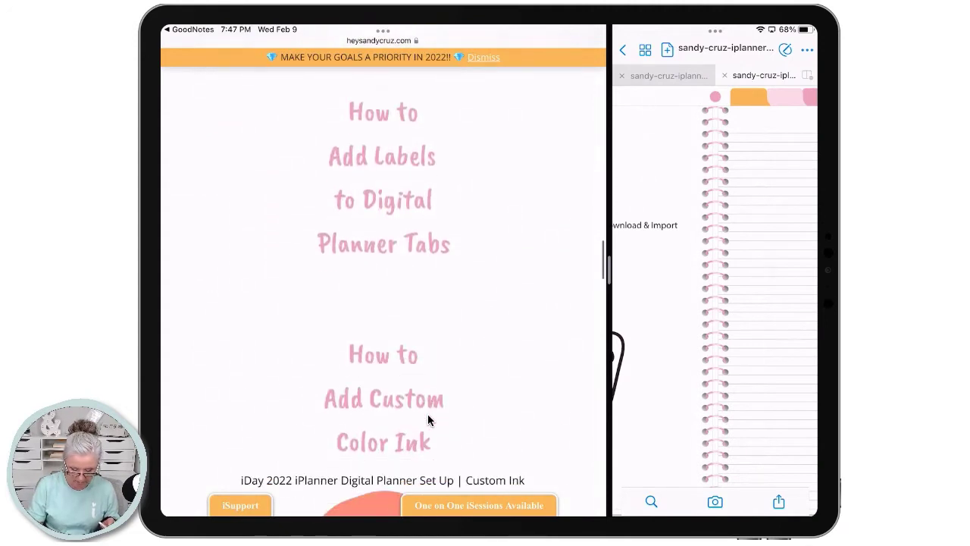
{"action": "scroll", "coordinate": [428, 419], "scroll_direction": "down", "scroll_amount": 5}
{"action": "scroll", "coordinate": [428, 419], "scroll_direction": "up", "scroll_amount": 1}
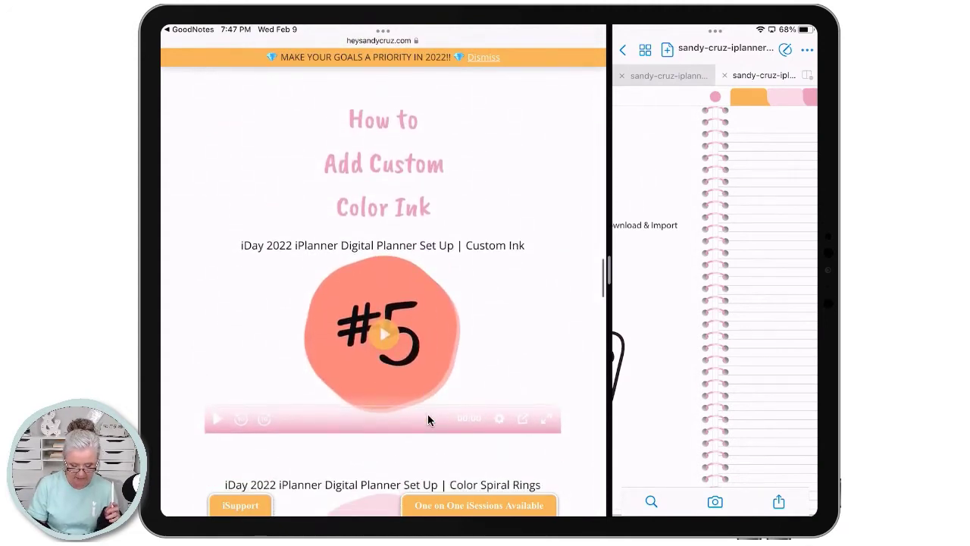
{"action": "left_click", "coordinate": [427, 420]}
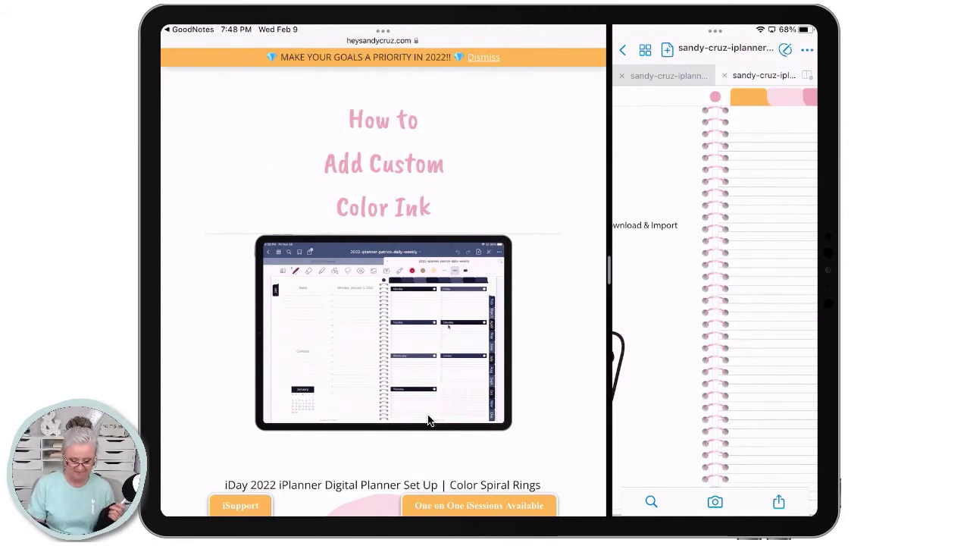
{"action": "left_click", "coordinate": [429, 421]}
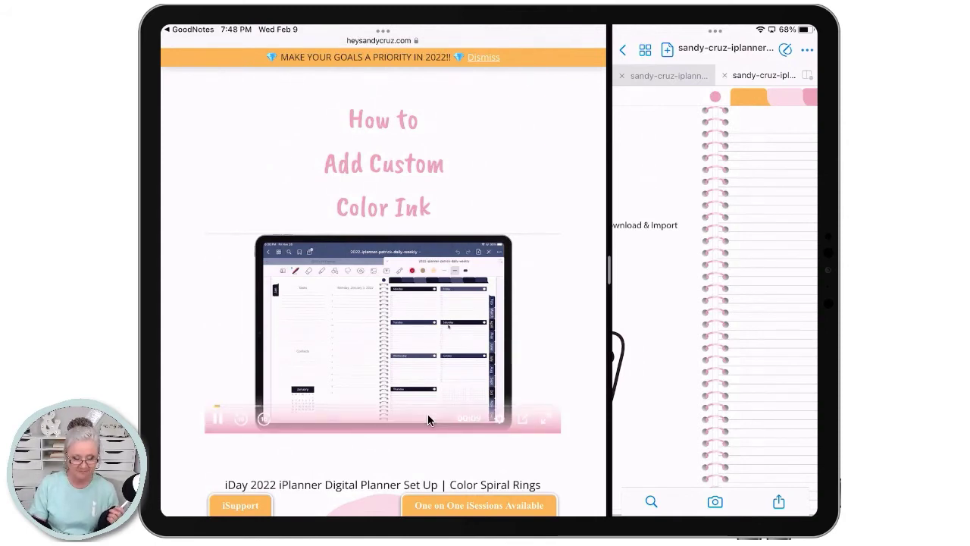
Pause the Custom Ink video, then zoom the player in and back out to normal size
{"action": "left_click", "coordinate": [427, 413]}
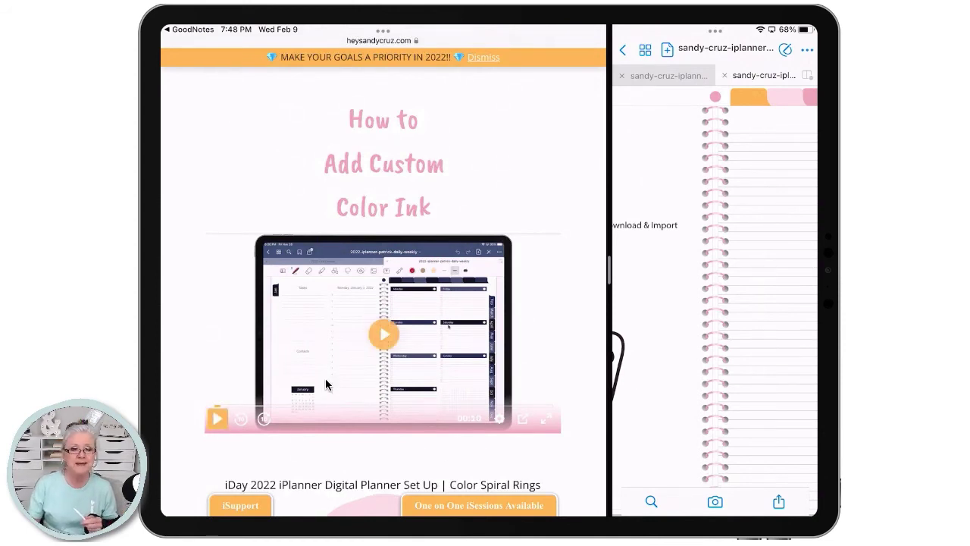
{"action": "double_click", "coordinate": [393, 424]}
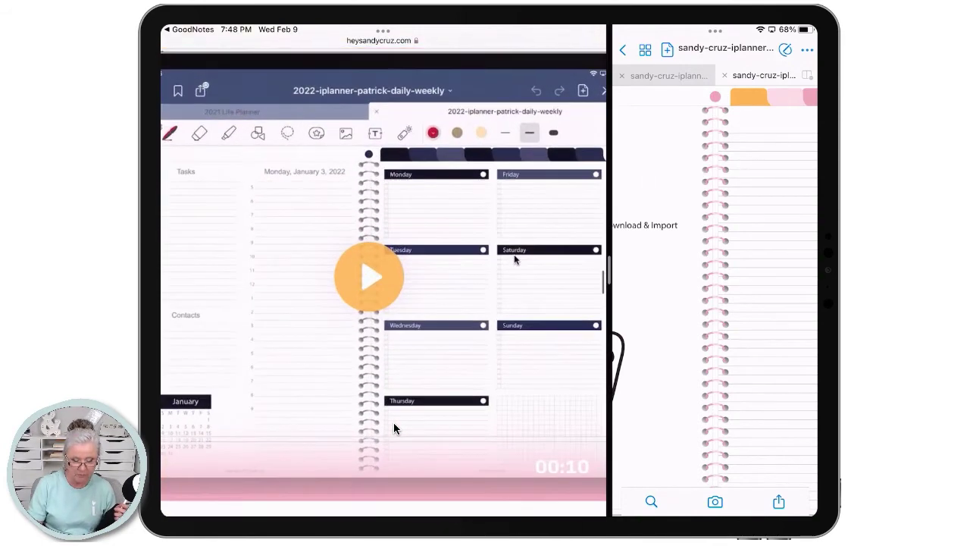
{"action": "double_click", "coordinate": [393, 422]}
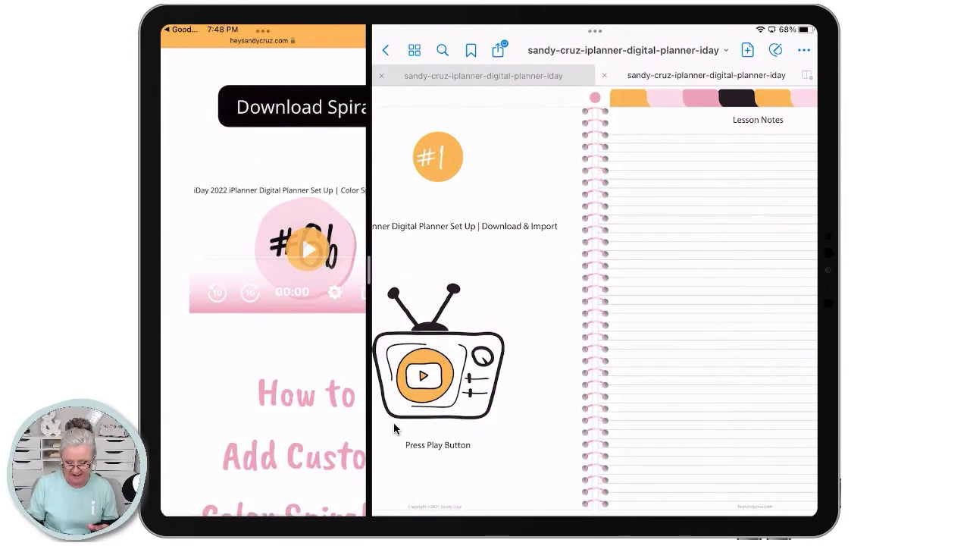
Swipe the GoodNotes pages until the full Lesson Notes page with its numbered tabs shows
{"action": "scroll", "coordinate": [393, 428], "scroll_direction": "right", "scroll_amount": 4}
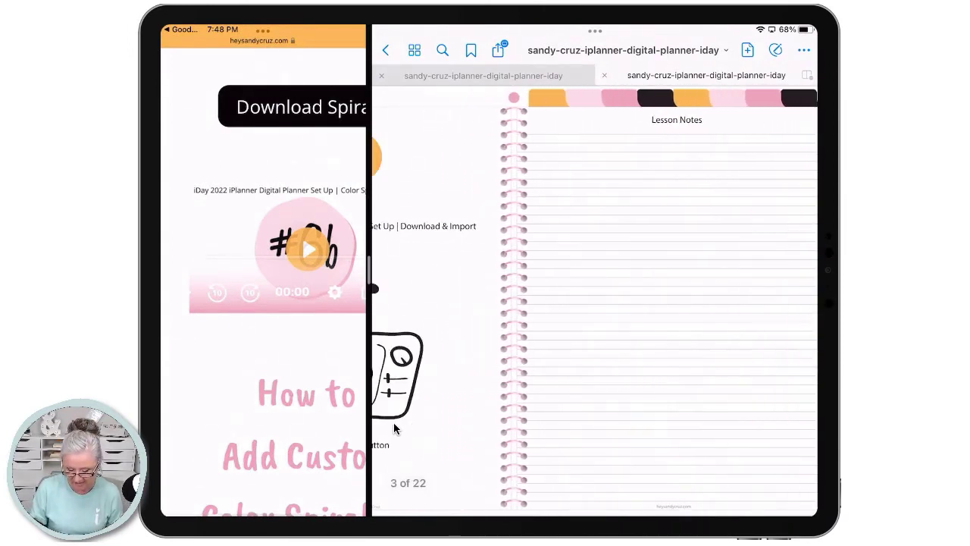
{"action": "scroll", "coordinate": [393, 428], "scroll_direction": "left", "scroll_amount": 1}
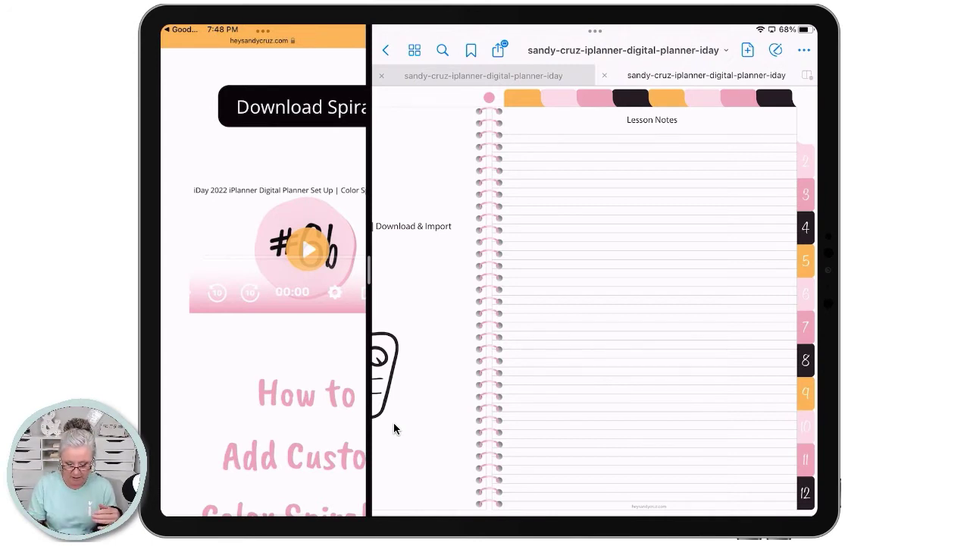
{"action": "scroll", "coordinate": [394, 429], "scroll_direction": "left", "scroll_amount": 5}
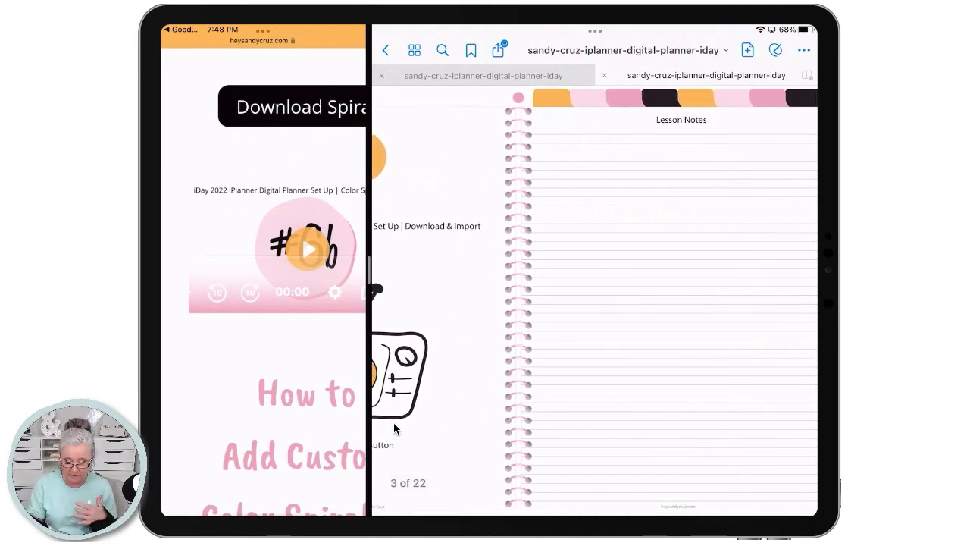
{"action": "scroll", "coordinate": [394, 428], "scroll_direction": "right", "scroll_amount": 3}
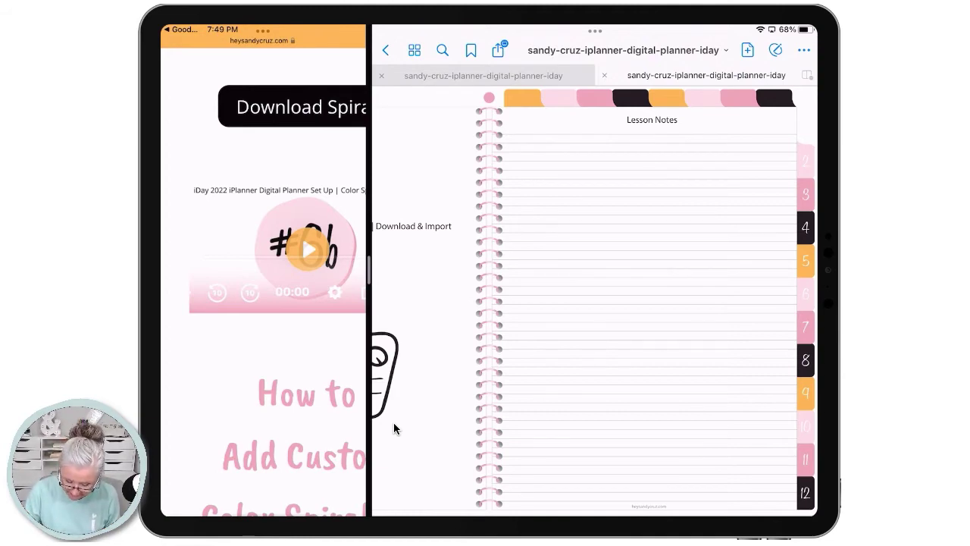
Widen the Safari pane, scroll up through the replay videos, then resize the split again
{"action": "left_click_drag", "start_coordinate": [369, 269], "coordinate": [489, 269]}
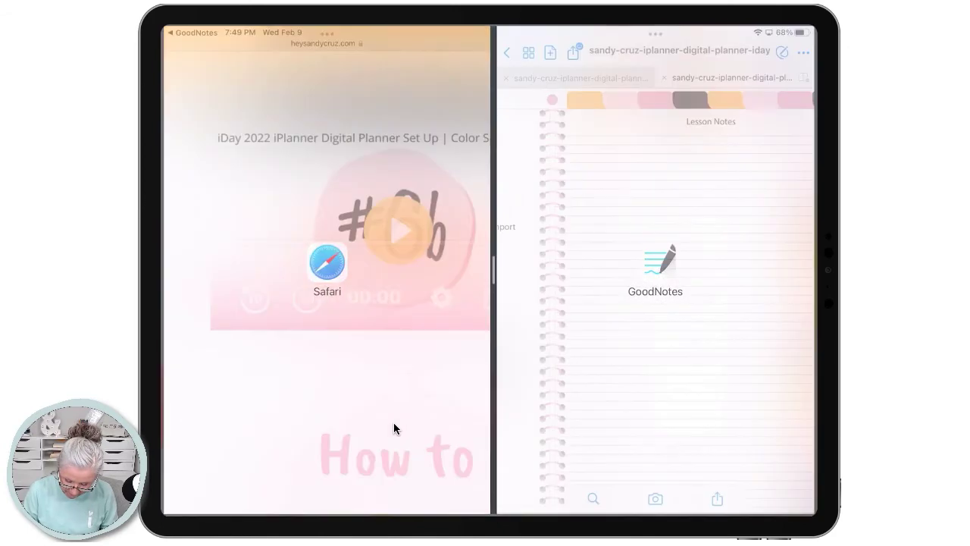
{"action": "scroll", "coordinate": [393, 428], "scroll_direction": "up", "scroll_amount": 5}
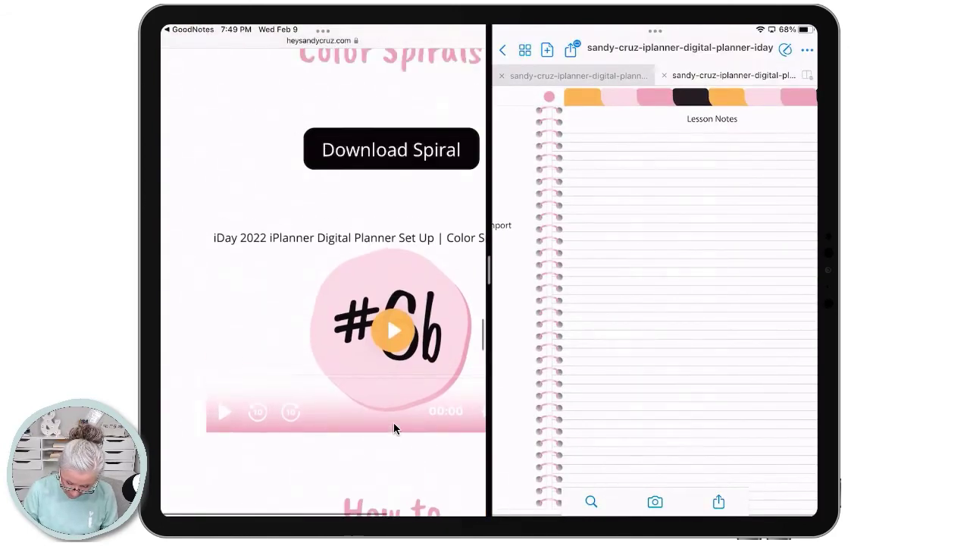
{"action": "scroll", "coordinate": [393, 428], "scroll_direction": "up", "scroll_amount": 3}
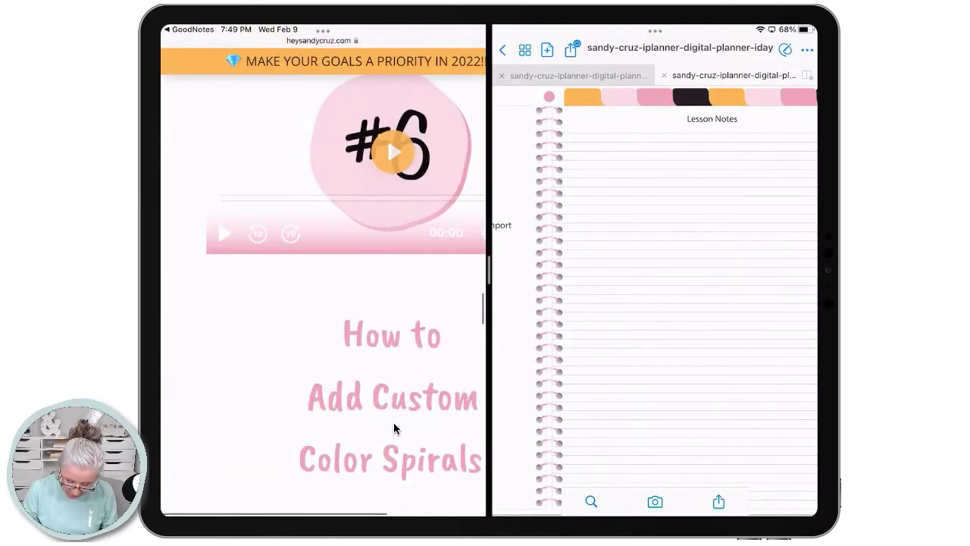
{"action": "scroll", "coordinate": [393, 428], "scroll_direction": "up", "scroll_amount": 3}
{"action": "scroll", "coordinate": [393, 429], "scroll_direction": "up", "scroll_amount": 4}
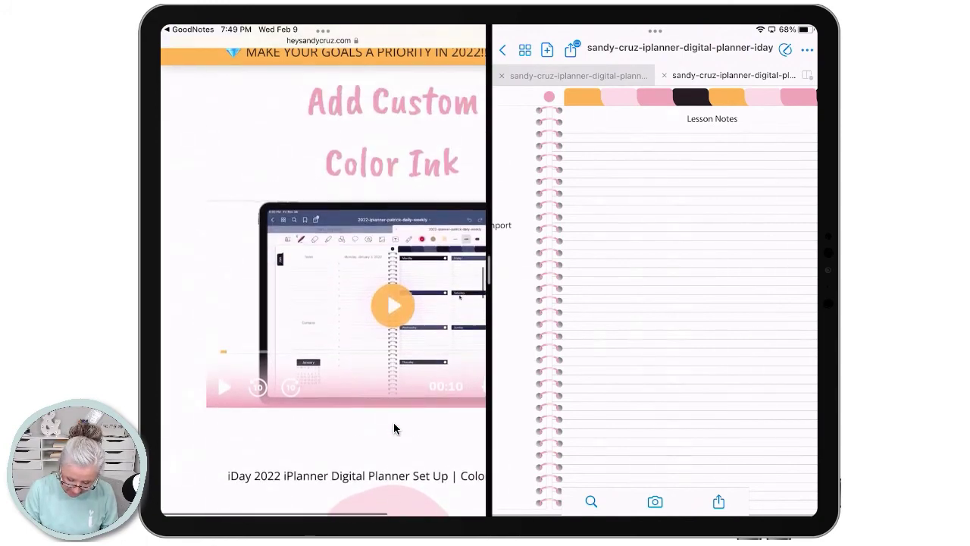
{"action": "scroll", "coordinate": [393, 429], "scroll_direction": "down", "scroll_amount": 1}
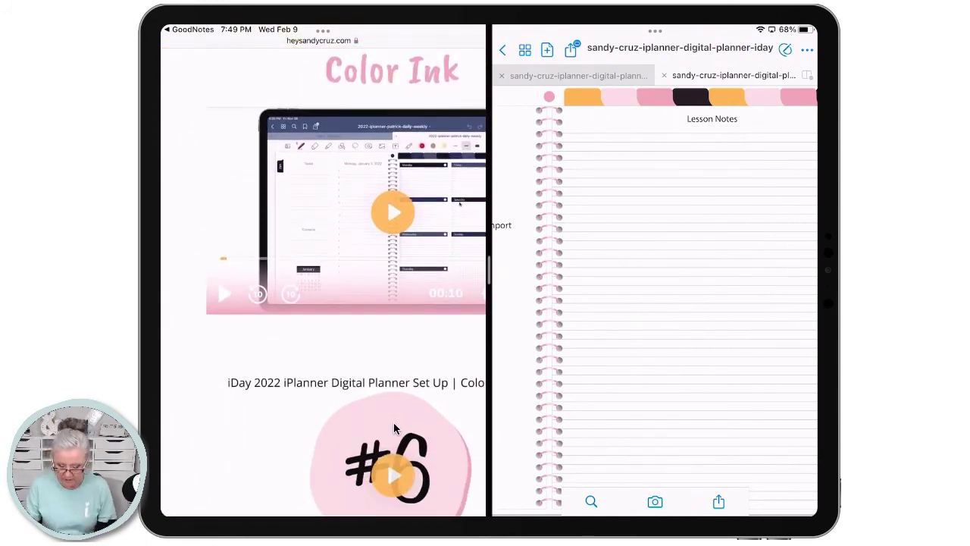
{"action": "left_click_drag", "start_coordinate": [489, 273], "coordinate": [611, 273]}
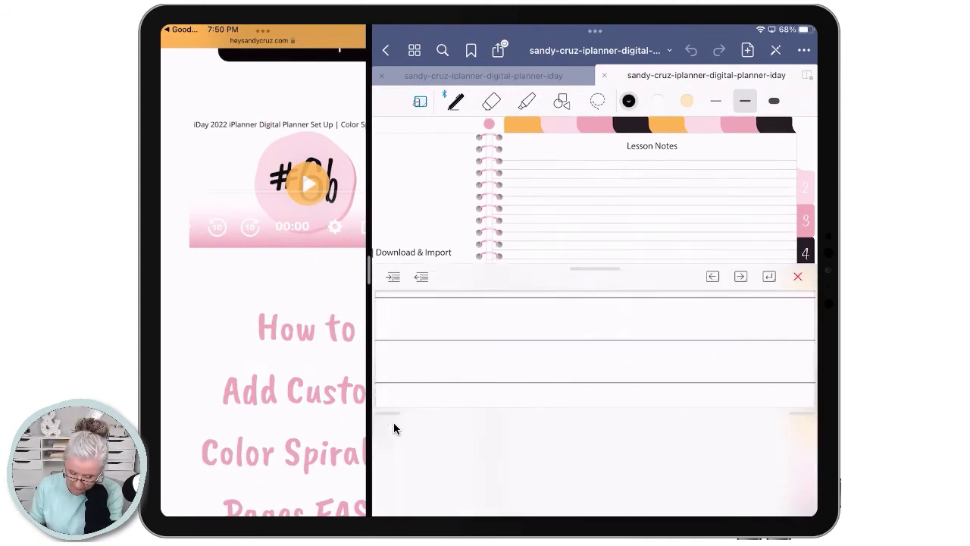
Handwrite 'Watch me take' on the Lesson Notes page in the zoom window
{"action": "scroll", "coordinate": [645, 190], "scroll_direction": "down", "scroll_amount": 10}
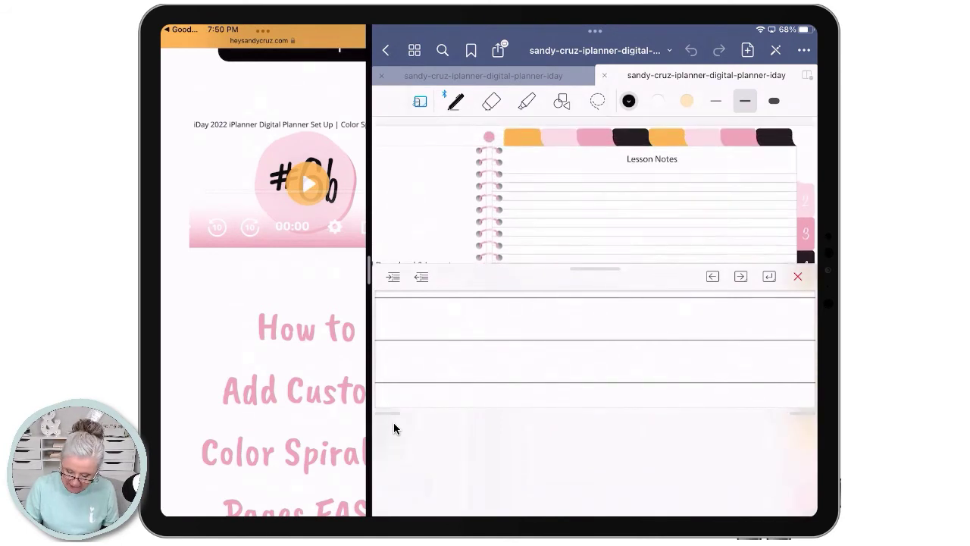
{"action": "scroll", "coordinate": [645, 189], "scroll_direction": "up", "scroll_amount": 10}
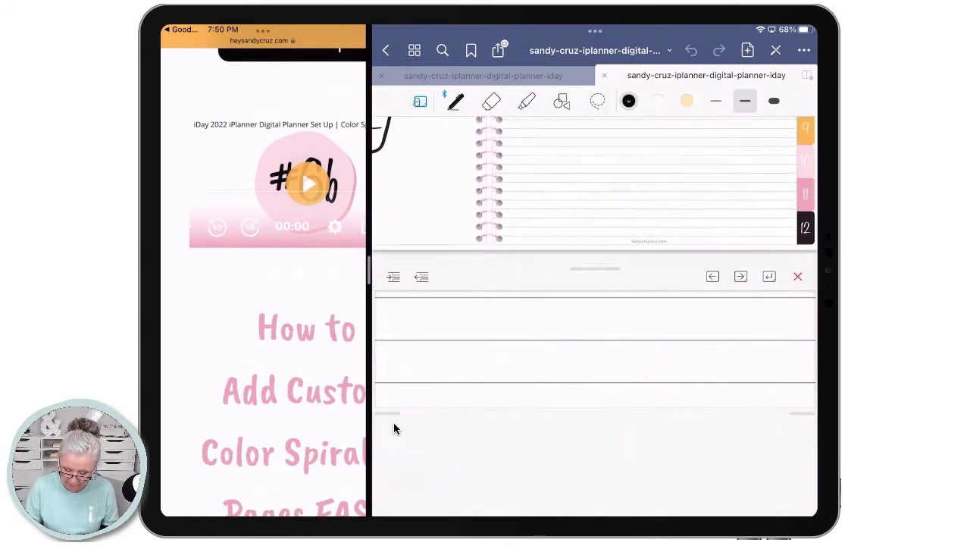
{"action": "scroll", "coordinate": [644, 189], "scroll_direction": "down", "scroll_amount": 2}
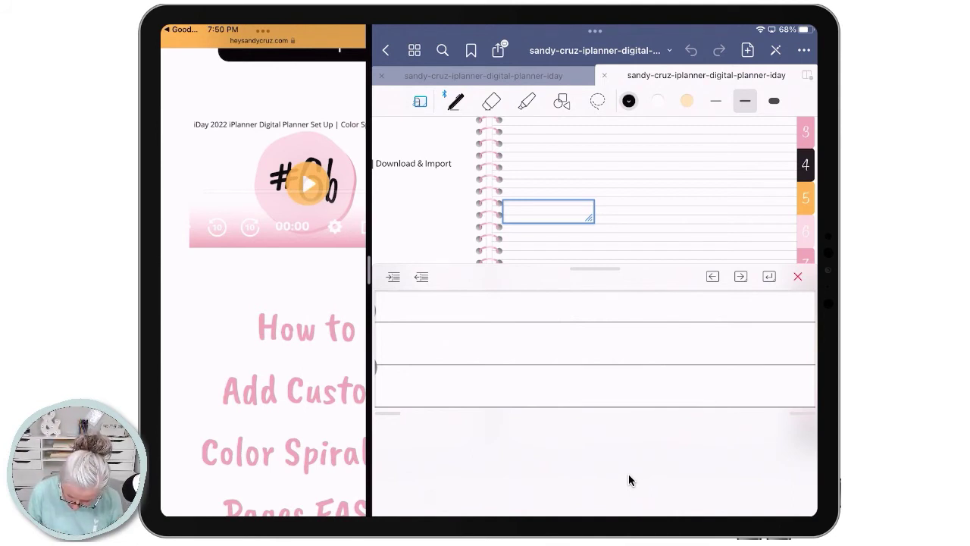
{"action": "mouse_move", "coordinate": [404, 336]}
{"action": "left_mouse_down"}
{"action": "mouse_move", "coordinate": [417, 363]}
{"action": "mouse_move", "coordinate": [430, 338]}
{"action": "mouse_move", "coordinate": [455, 365]}
{"action": "mouse_move", "coordinate": [494, 366]}
{"action": "left_mouse_up"}
{"action": "mouse_move", "coordinate": [497, 335]}
{"action": "left_mouse_down"}
{"action": "mouse_move", "coordinate": [520, 365]}
{"action": "mouse_move", "coordinate": [606, 362]}
{"action": "left_mouse_up"}
{"action": "left_click_drag", "start_coordinate": [649, 335], "coordinate": [651, 365]}
{"action": "mouse_move", "coordinate": [676, 347]}
{"action": "left_mouse_down"}
{"action": "mouse_move", "coordinate": [665, 356]}
{"action": "mouse_move", "coordinate": [683, 366]}
{"action": "left_mouse_up"}
{"action": "mouse_move", "coordinate": [689, 333]}
{"action": "left_mouse_down"}
{"action": "mouse_move", "coordinate": [688, 365]}
{"action": "mouse_move", "coordinate": [694, 355]}
{"action": "left_mouse_up"}
{"action": "left_click_drag", "start_coordinate": [643, 346], "coordinate": [661, 344]}
{"action": "left_click_drag", "start_coordinate": [714, 353], "coordinate": [726, 363]}
Continue the line with 'notes while', undoing the stray last stroke
{"action": "mouse_move", "coordinate": [445, 351]}
{"action": "left_mouse_down"}
{"action": "mouse_move", "coordinate": [462, 367]}
{"action": "mouse_move", "coordinate": [476, 352]}
{"action": "left_mouse_up"}
{"action": "left_click_drag", "start_coordinate": [490, 338], "coordinate": [491, 367]}
{"action": "left_click_drag", "start_coordinate": [482, 349], "coordinate": [542, 366]}
{"action": "left_click_drag", "start_coordinate": [594, 348], "coordinate": [721, 364]}
{"action": "mouse_move", "coordinate": [453, 335]}
{"action": "left_mouse_down"}
{"action": "mouse_move", "coordinate": [454, 366]}
{"action": "mouse_move", "coordinate": [521, 350]}
{"action": "mouse_move", "coordinate": [508, 344]}
{"action": "mouse_move", "coordinate": [544, 348]}
{"action": "mouse_move", "coordinate": [542, 364]}
{"action": "mouse_move", "coordinate": [570, 345]}
{"action": "mouse_move", "coordinate": [620, 367]}
{"action": "left_mouse_up"}
{"action": "key", "text": "ctrl+z"}
Finish the line with 'the class.' and close the zoom window
{"action": "left_click_drag", "start_coordinate": [609, 348], "coordinate": [654, 365]}
{"action": "left_click_drag", "start_coordinate": [664, 350], "coordinate": [687, 362]}
{"action": "mouse_move", "coordinate": [471, 343]}
{"action": "left_mouse_down"}
{"action": "mouse_move", "coordinate": [470, 363]}
{"action": "mouse_move", "coordinate": [520, 365]}
{"action": "left_mouse_up"}
{"action": "mouse_move", "coordinate": [538, 345]}
{"action": "left_mouse_down"}
{"action": "mouse_move", "coordinate": [526, 367]}
{"action": "mouse_move", "coordinate": [550, 367]}
{"action": "left_mouse_up"}
{"action": "left_click", "coordinate": [582, 362]}
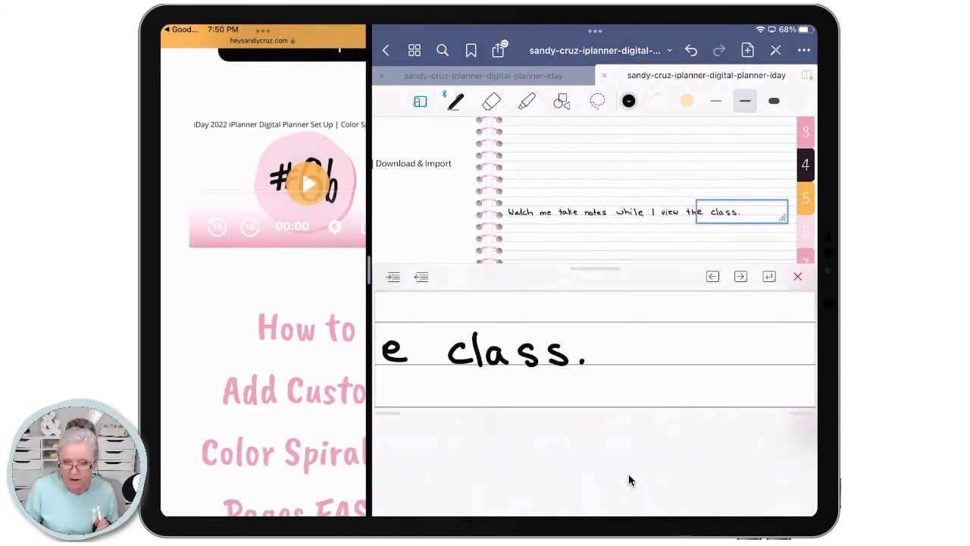
{"action": "left_click", "coordinate": [793, 284]}
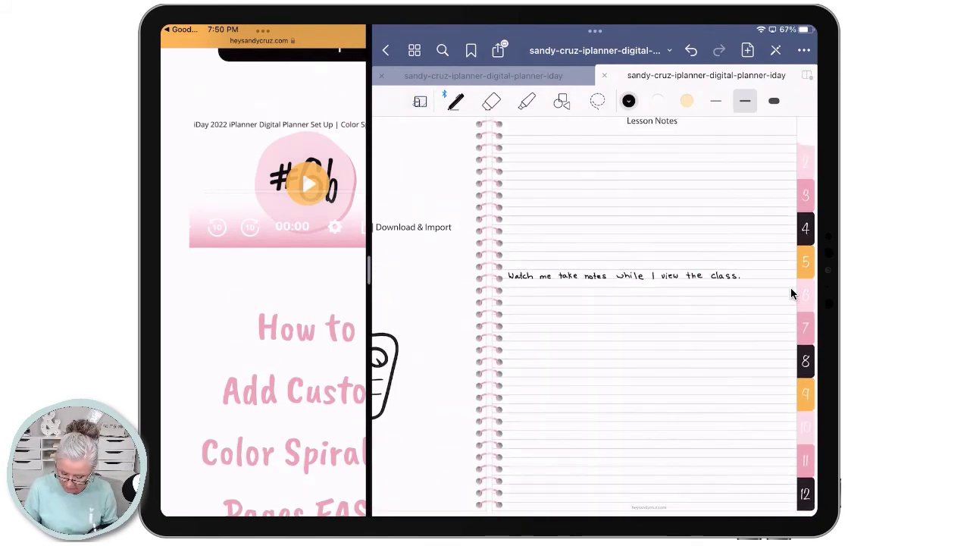
Scroll the Lesson Notes page up to show the finished handwritten line
{"action": "scroll", "coordinate": [705, 329], "scroll_direction": "up", "scroll_amount": 5}
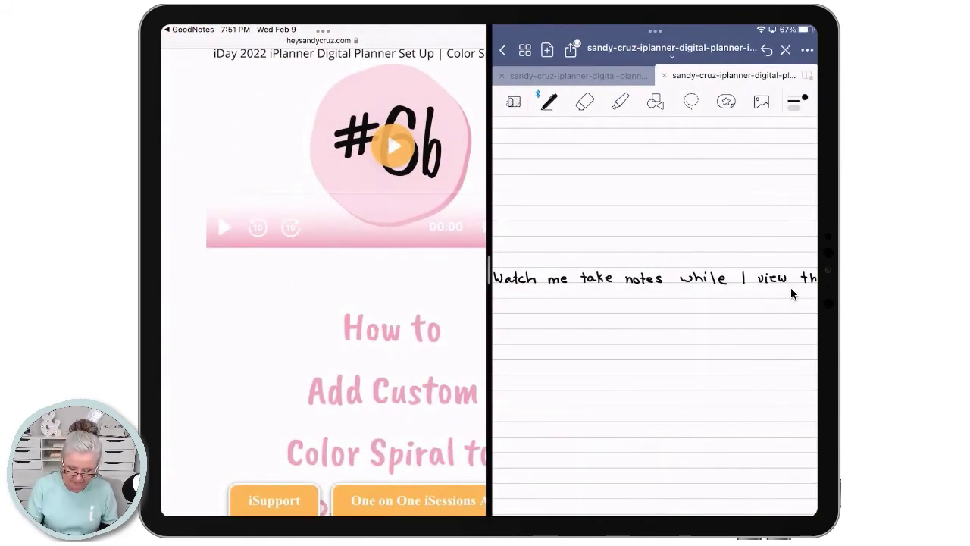
{"action": "scroll", "coordinate": [346, 304], "scroll_direction": "up", "scroll_amount": 3}
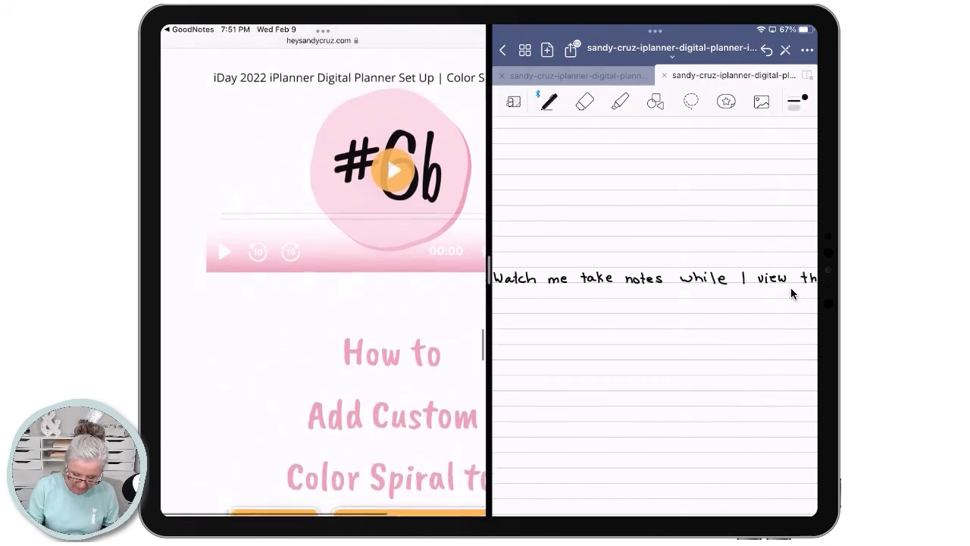